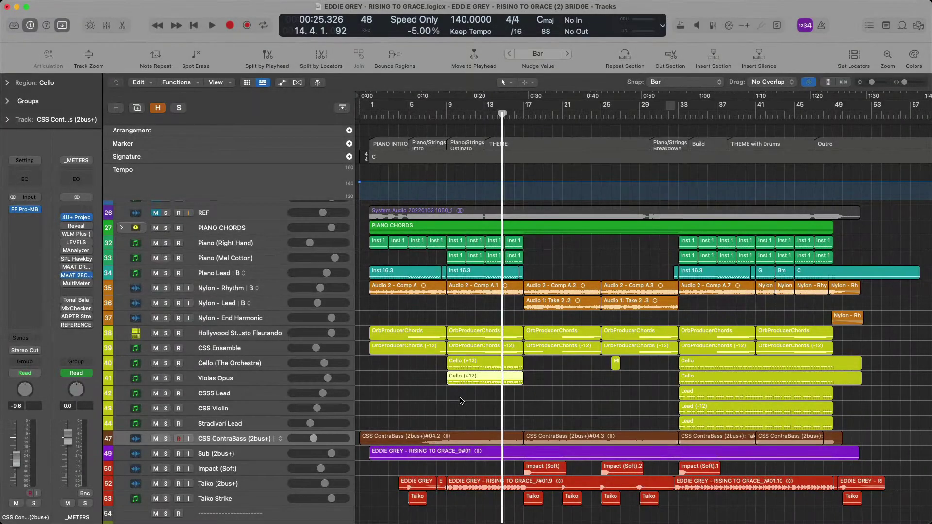
- Select the Cello (+12) regions at bar 9 on the Cello (The Orchestra) and Violas Opus tracks and solo both tracks
ctrl+alt+click(461, 401)
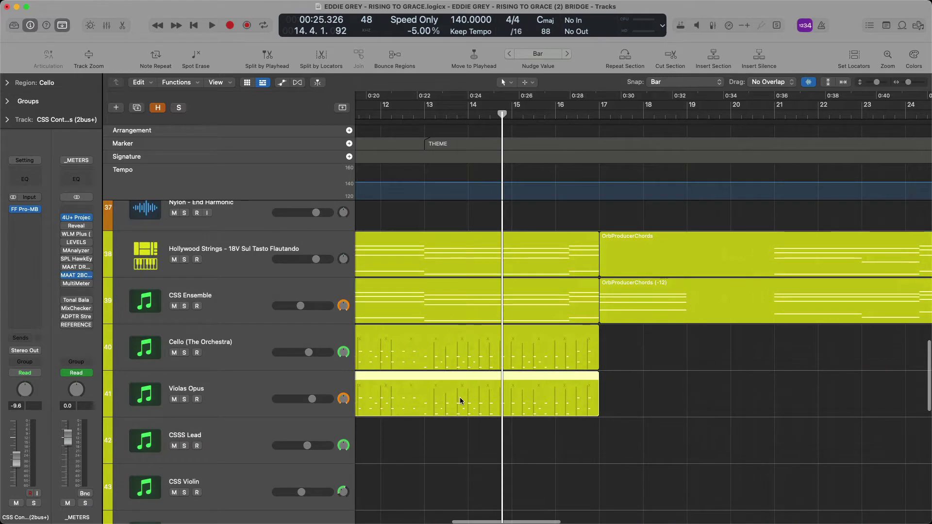
key(super+Left)
key(super+Left)
key(super+Left)
key(super+Left)
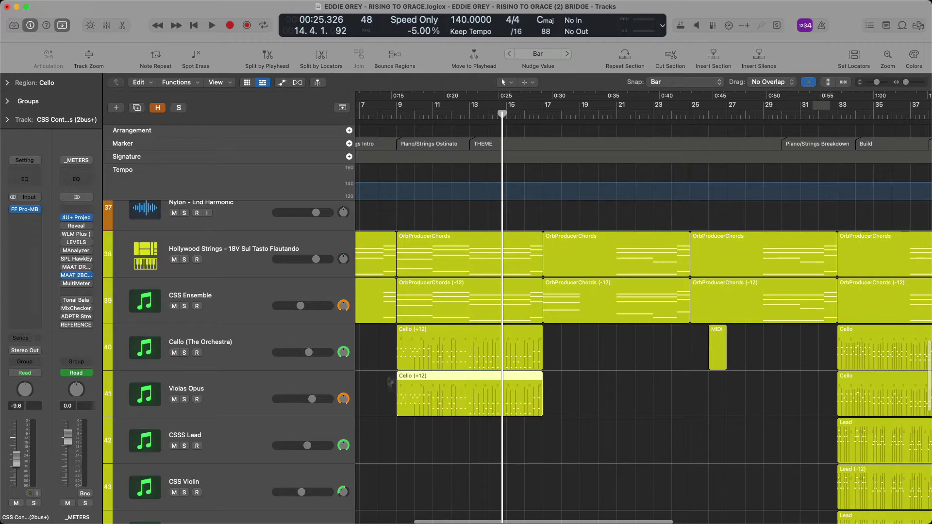
click(392, 456)
drag(391, 456, 434, 354)
key(s)
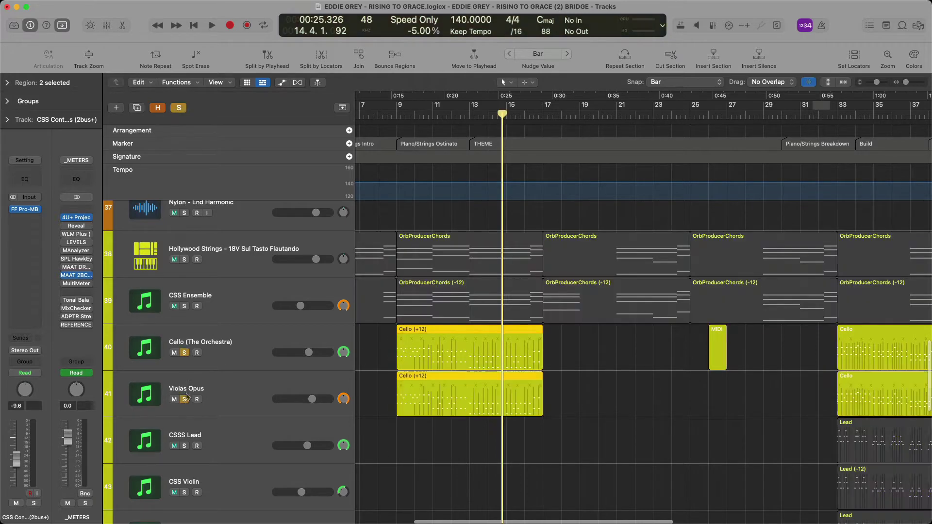
- Inspect the notes of the Cello region in the Piano Roll, close the editor and look over the lower tracks
double_click(408, 358)
scroll(426, 392, up, 2)
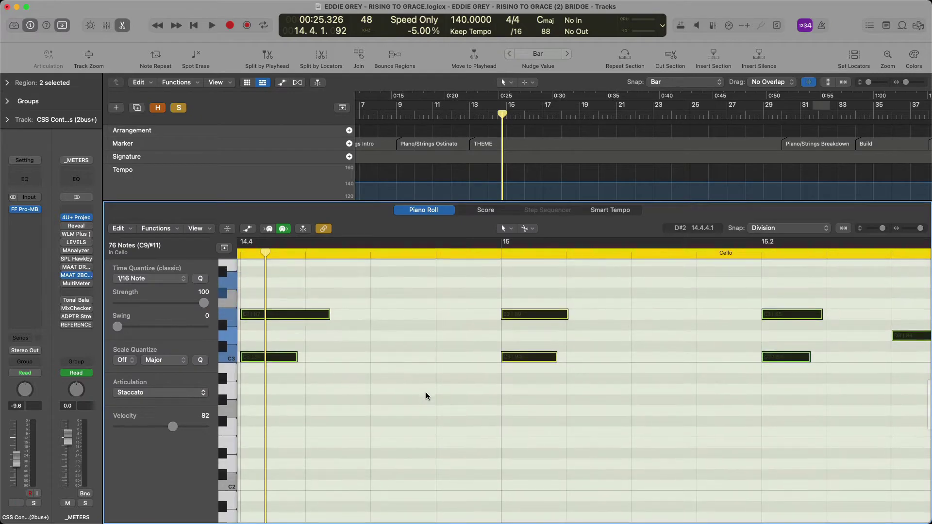
key(e)
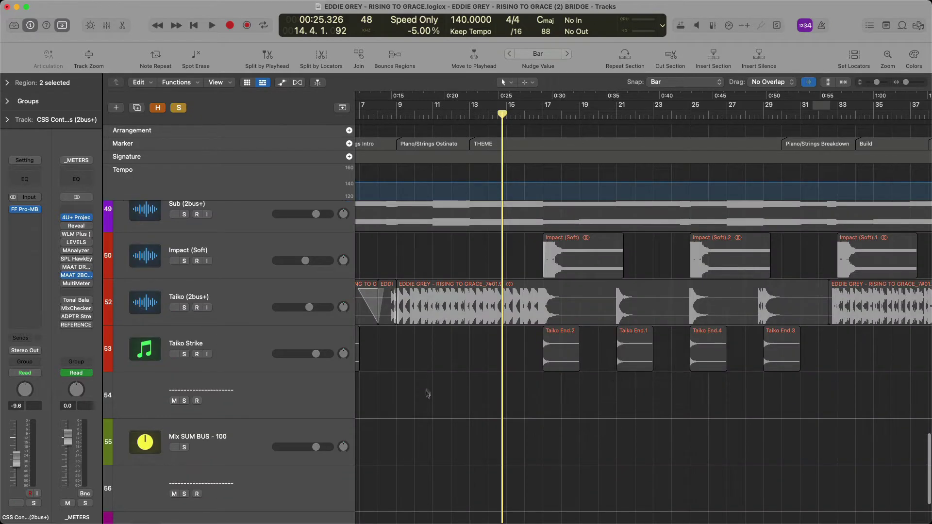
scroll(428, 404, down, 3)
scroll(428, 404, up, 15)
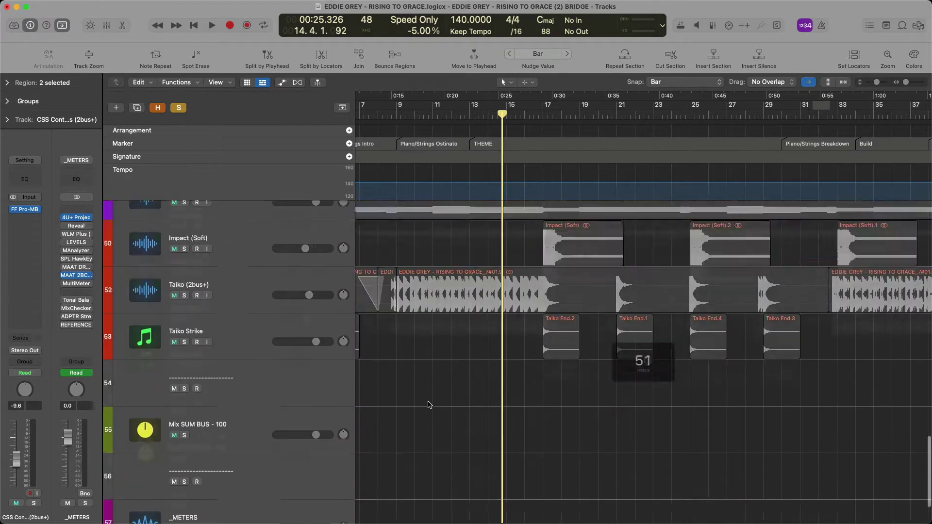
scroll(429, 430, down, 5)
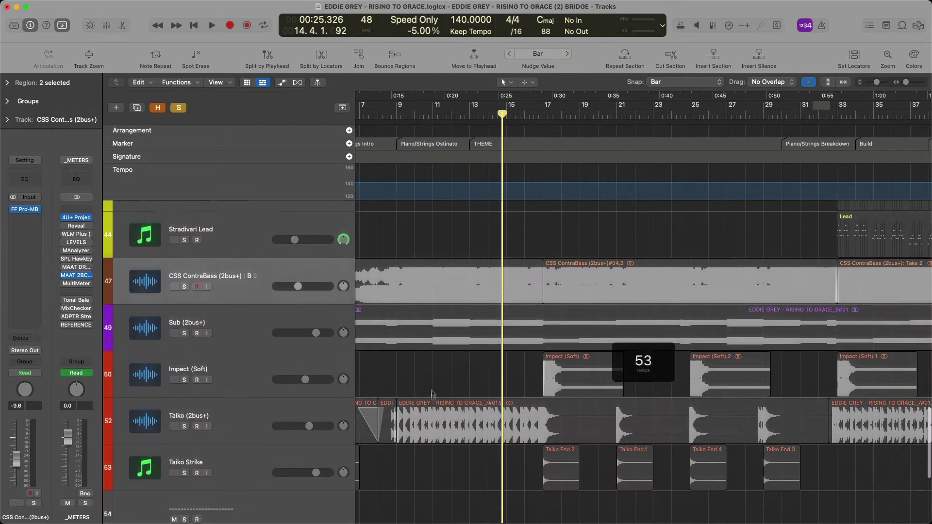
- Select the first CSS ContraBass (2bus+) region and turn off solo for all tracks
scroll(432, 369, up, 1)
click(436, 319)
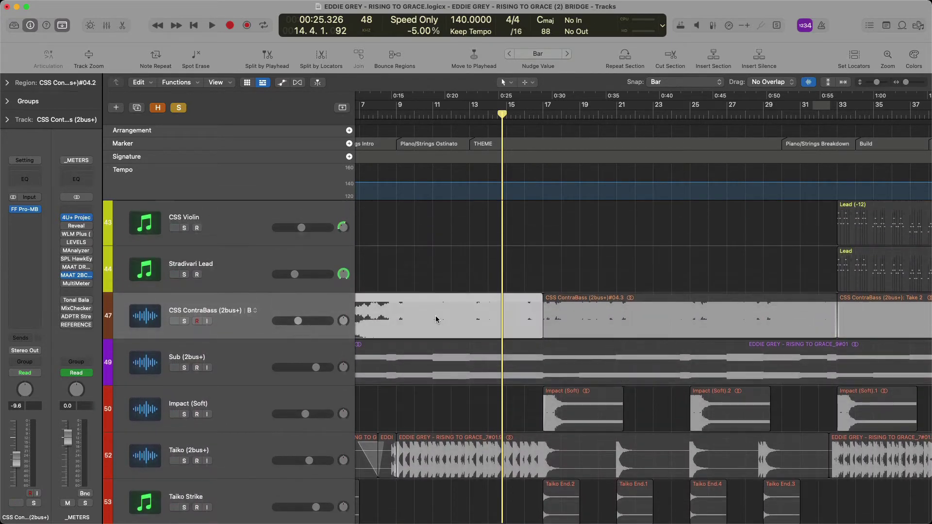
click(183, 108)
click(184, 109)
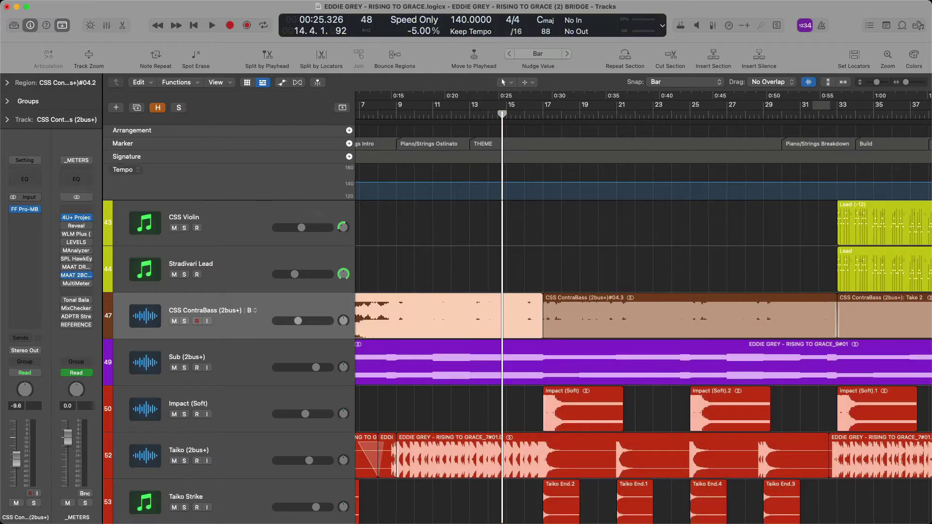
- Select the Sub (2bus+) track and examine its waveform alongside the CSS ContraBass waveform above it
scroll(631, 359, left, 5)
click(278, 357)
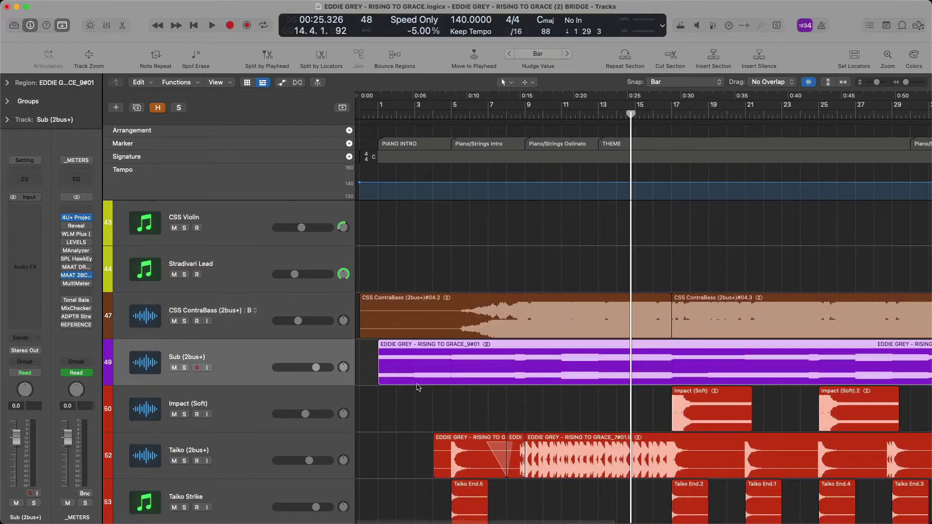
key(super+Down)
key(super+Down)
key(super+Down)
key(super+Down)
key(super+Down)
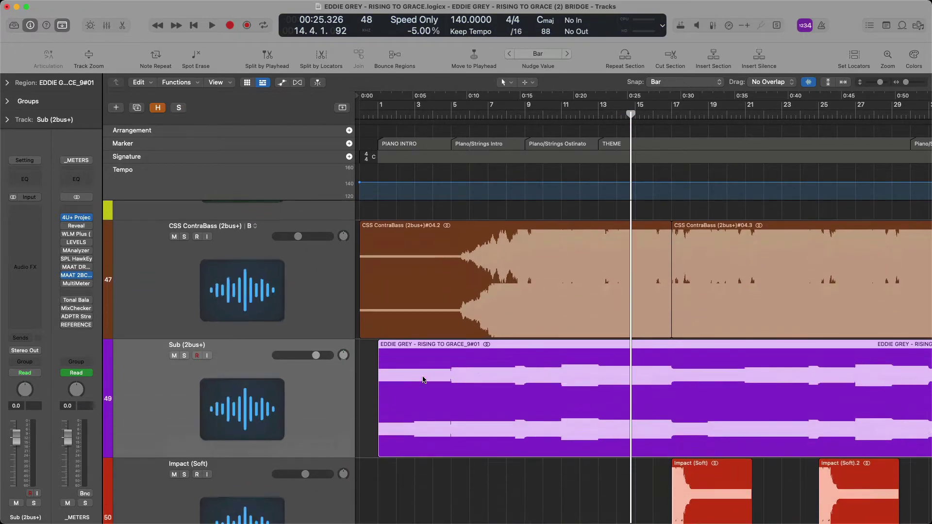
key(super+Right)
key(super+Right)
key(super+Right)
scroll(451, 443, down, 3)
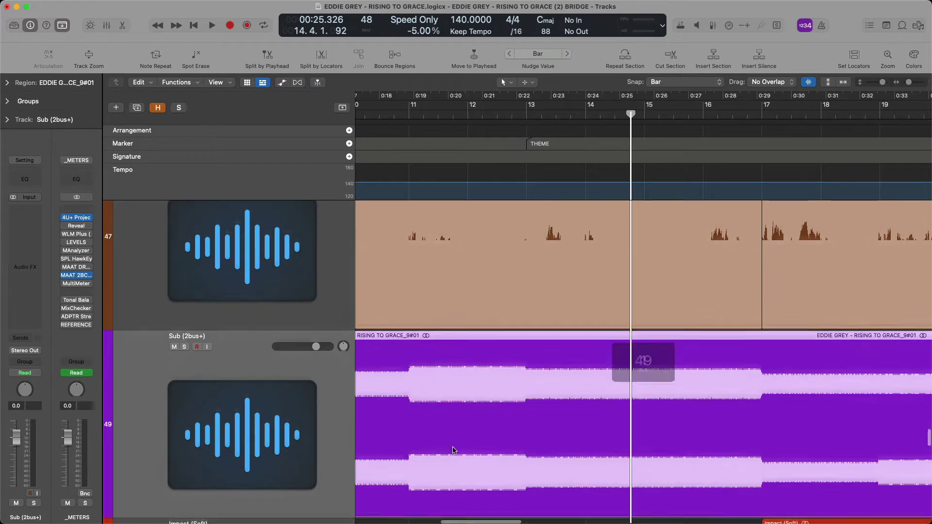
scroll(453, 451, left, 3)
scroll(452, 451, left, 3)
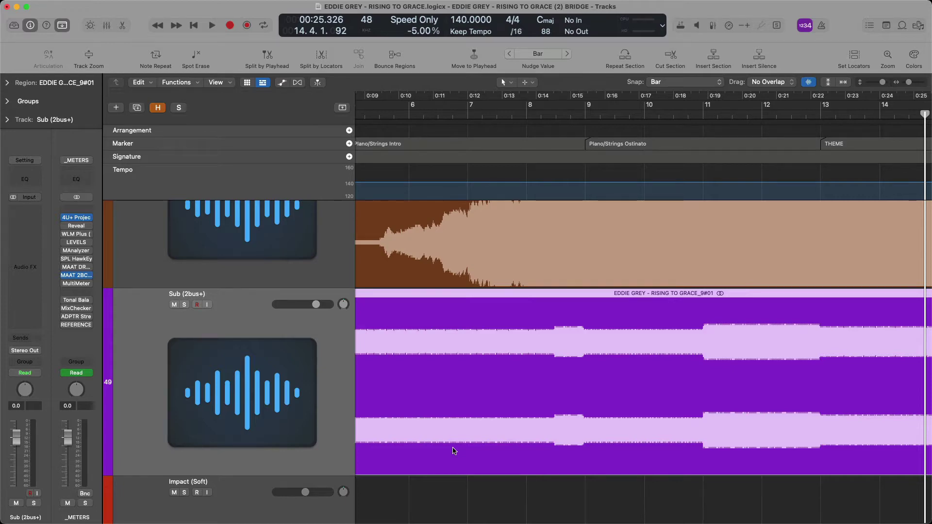
scroll(453, 451, up, 3)
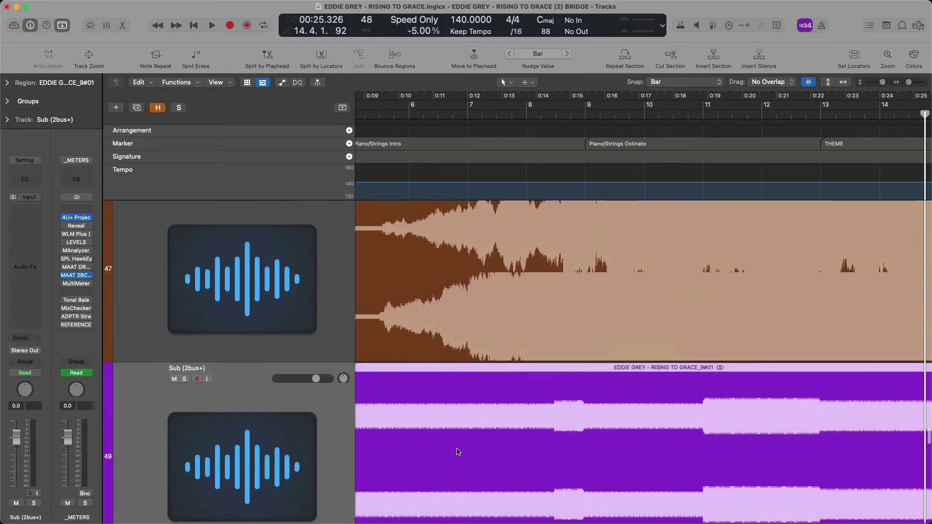
- Examine the individual hits in the Taiko (2bus+) waveform around bars 14 to 16
key(super+Left)
key(super+Left)
key(super+Left)
key(super+Left)
scroll(456, 456, down, 10)
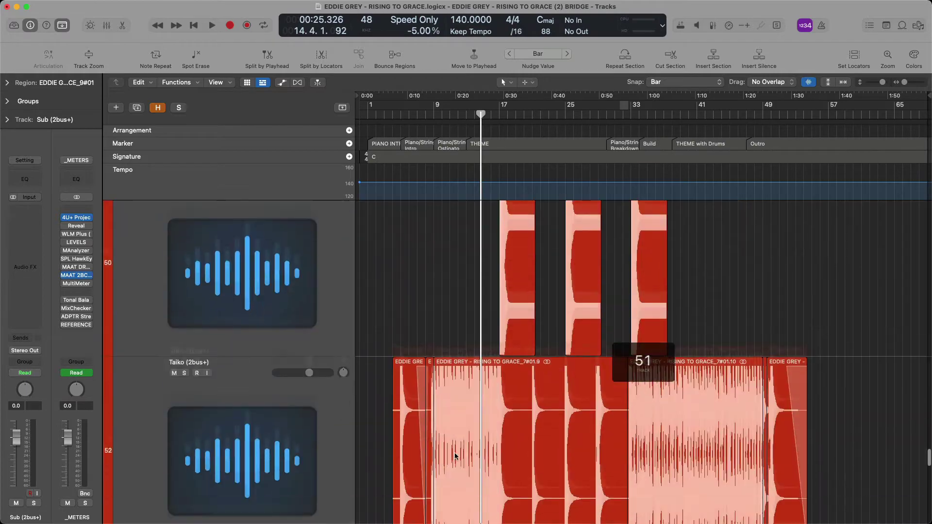
scroll(455, 456, down, 5)
key(super+Right)
key(super+Right)
key(super+Right)
key(super+Right)
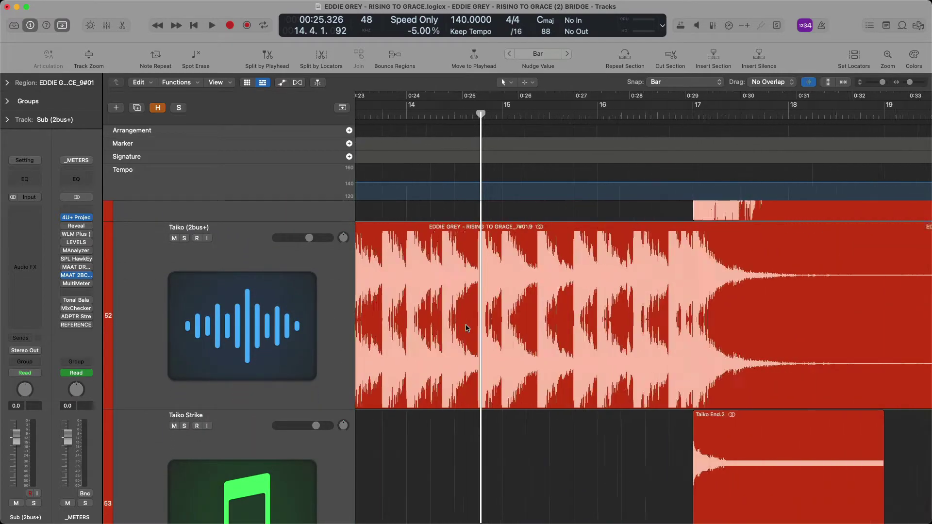
key(super+Right)
key(super+Right)
key(super+Right)
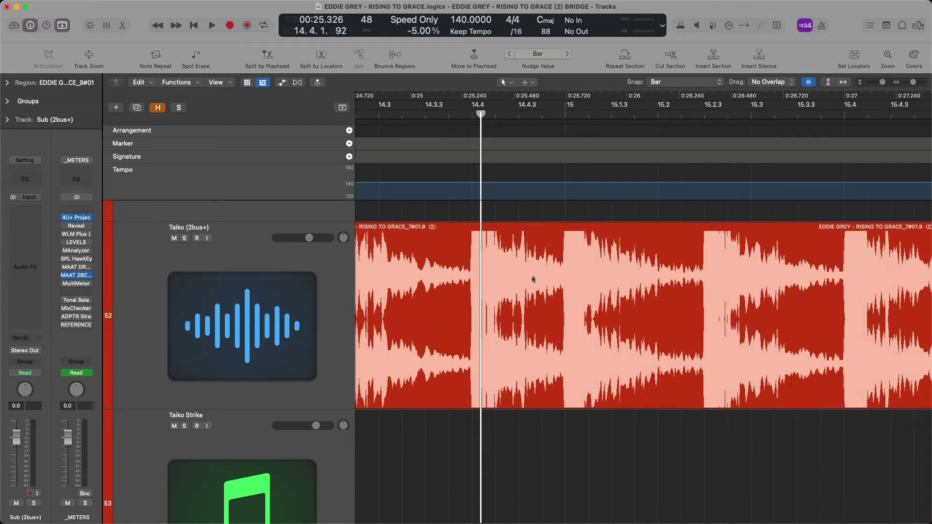
key(super+Right)
key(super+Right)
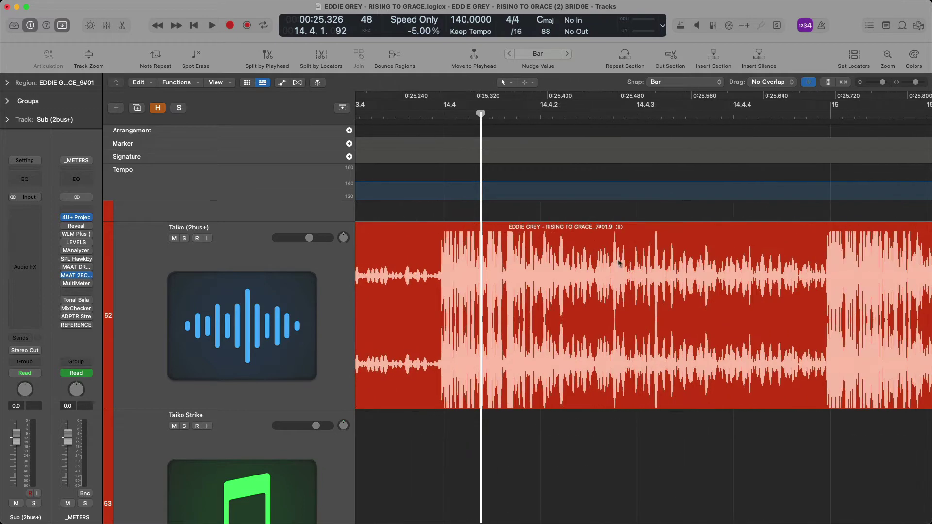
key(super+Left)
key(super+Left)
key(super+Left)
key(super+Left)
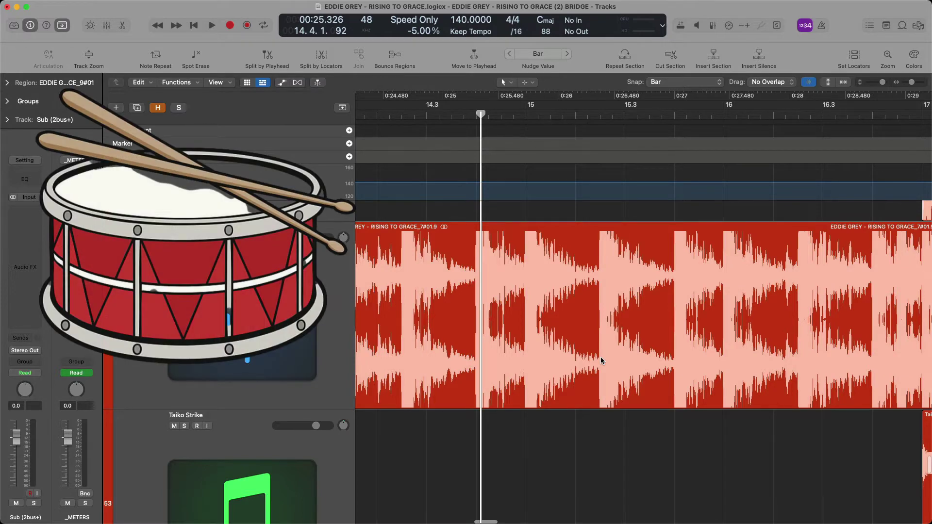
- Clear the region selection and examine how the Impact, Taiko and Taiko Strike regions line up between bars 8 and 23
click(595, 477)
key(z)
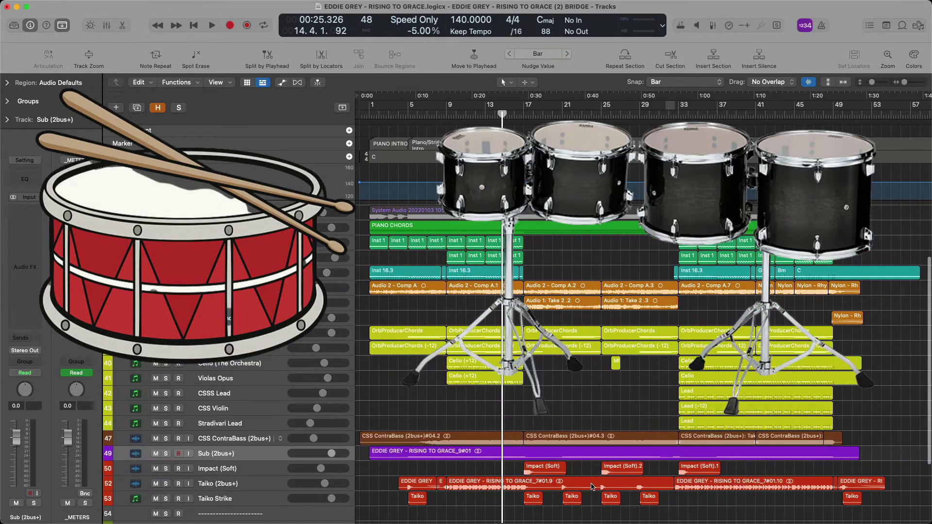
key(super+Down)
key(super+Down)
key(super+Down)
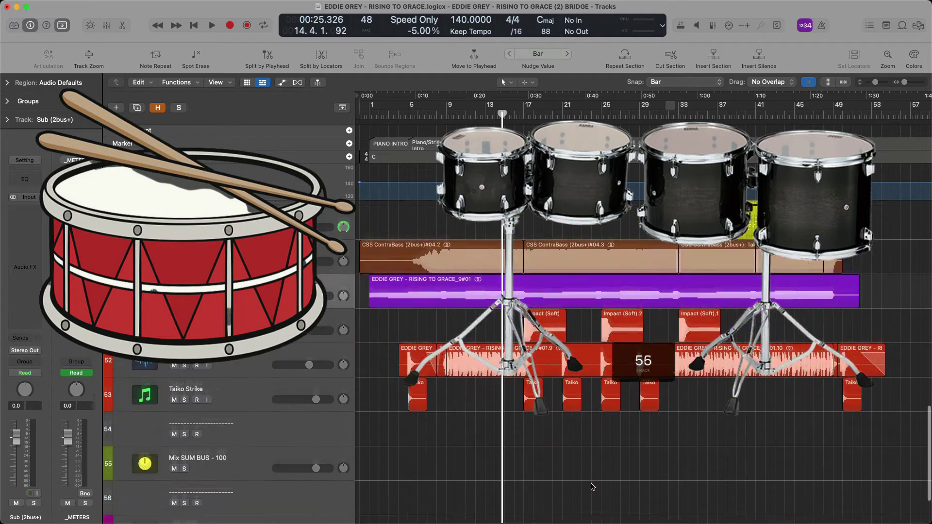
key(super+Right)
key(super+Right)
key(super+Right)
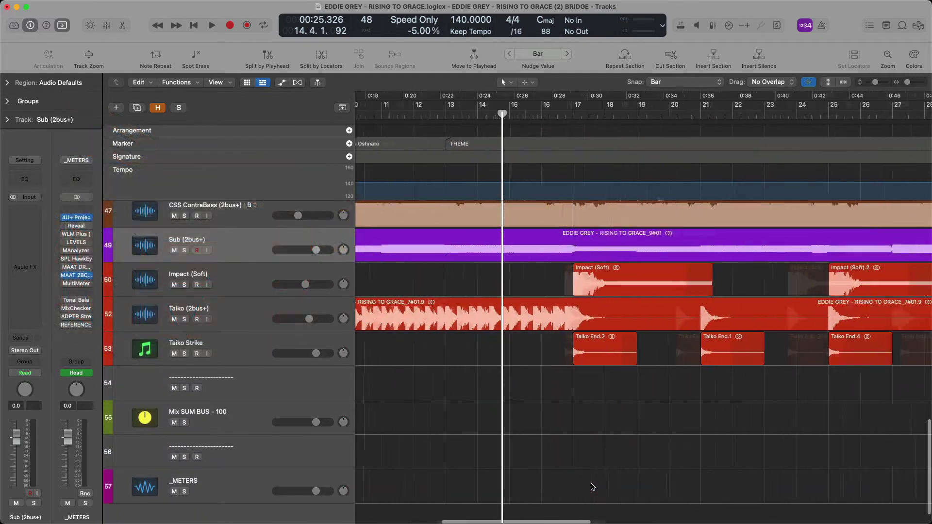
key(super+Right)
key(super+Right)
key(super+Right)
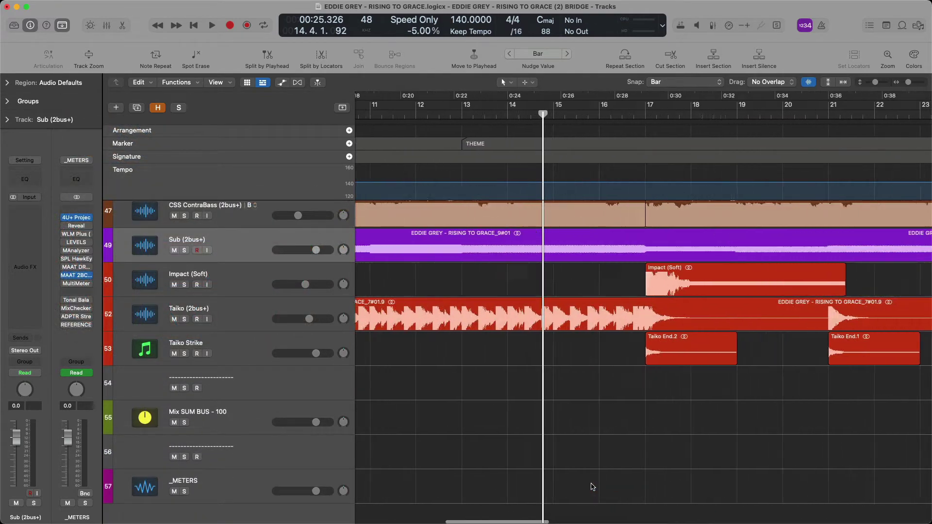
scroll(592, 487, right, 10)
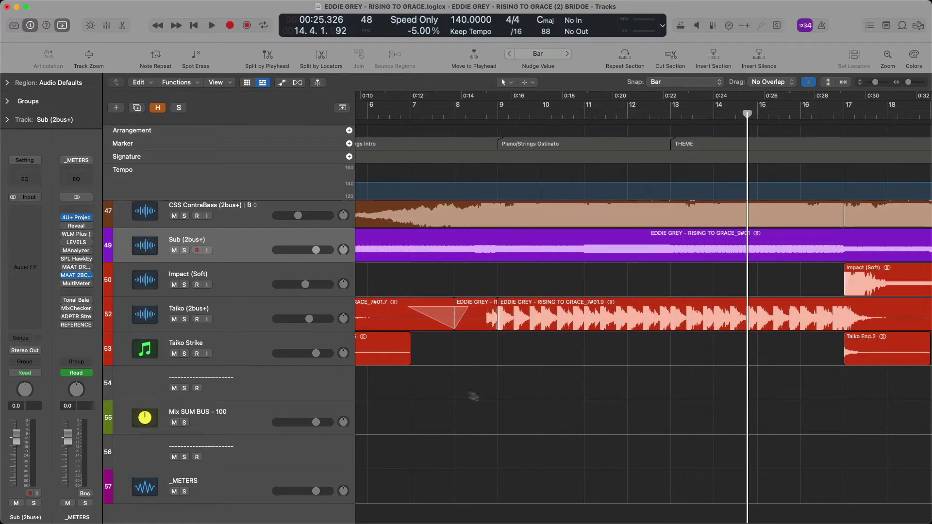
- Place the playhead at bar 8 and show the Transient Master plug-in of the Taiko (2bus+) track
click(460, 392)
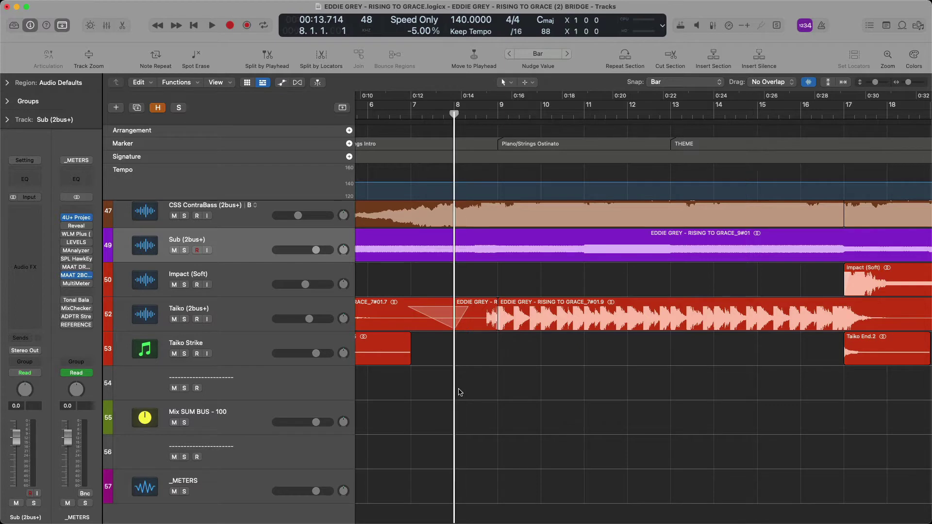
click(257, 315)
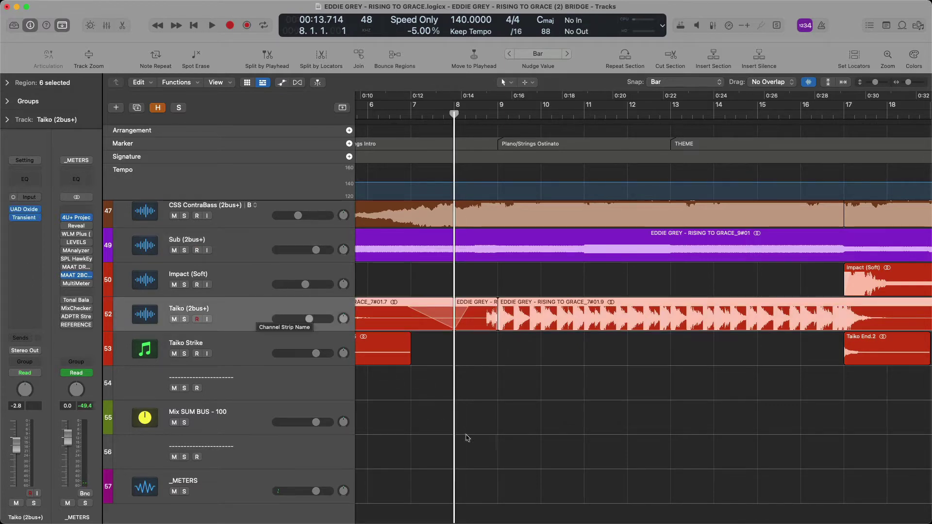
scroll(469, 439, up, 2)
scroll(469, 439, up, 1)
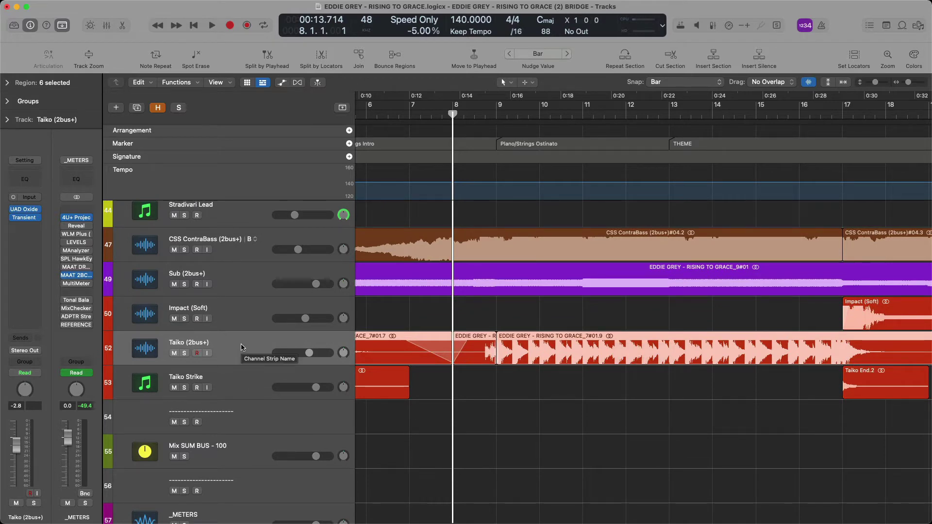
key(v)
mouse_move(573, 87)
mouse_down()
mouse_move(597, 79)
mouse_move(589, 89)
mouse_up()
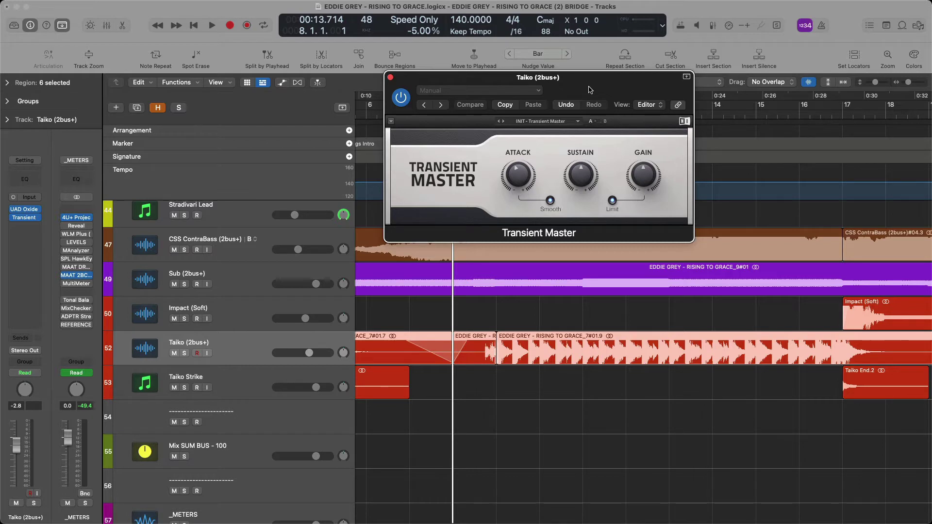
- Hide the plug-in window and inspect the Cello (+12) regions in the Piano/Strings Ostinato section within the whole arrangement
click(584, 427)
key(z)
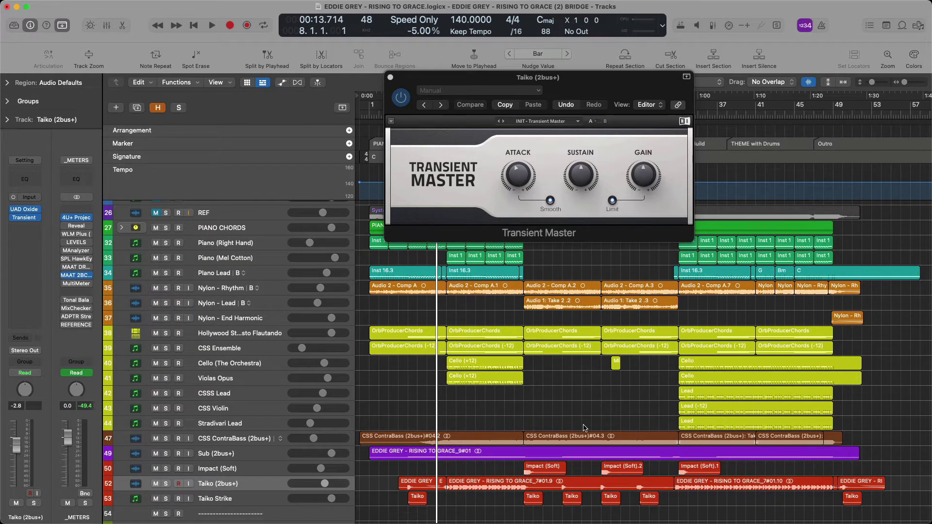
key(v)
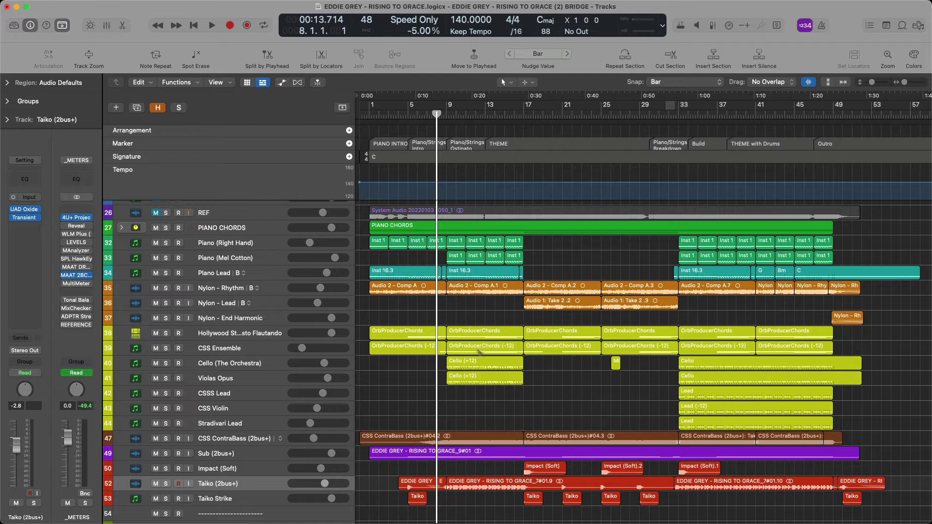
drag(439, 315, 561, 405)
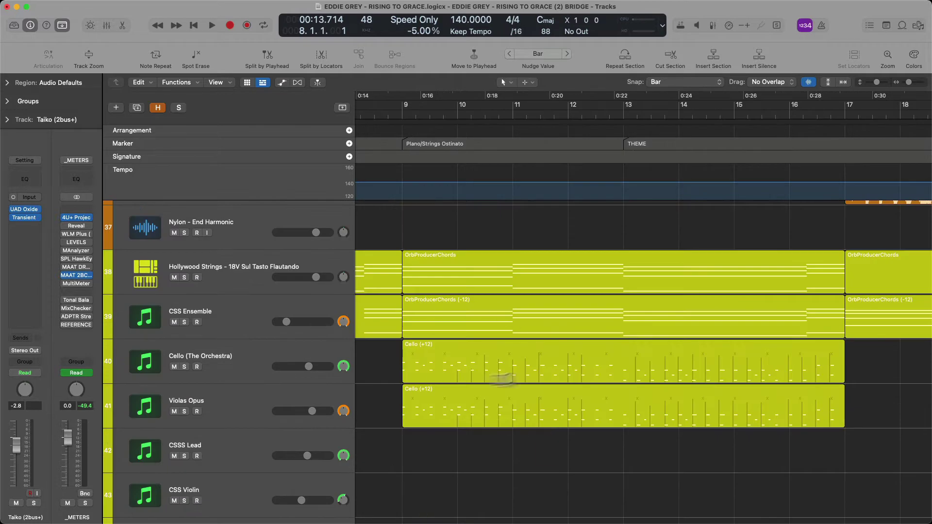
click(534, 355)
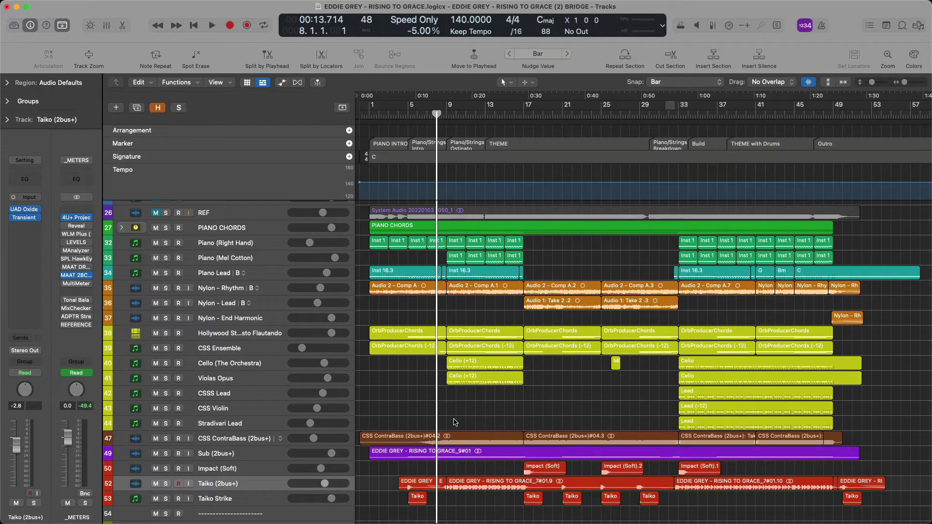
- Play the arrangement from bar 8 into bar 16 with the Taiko track's Transient Master window shown, and stop playback
key(space)
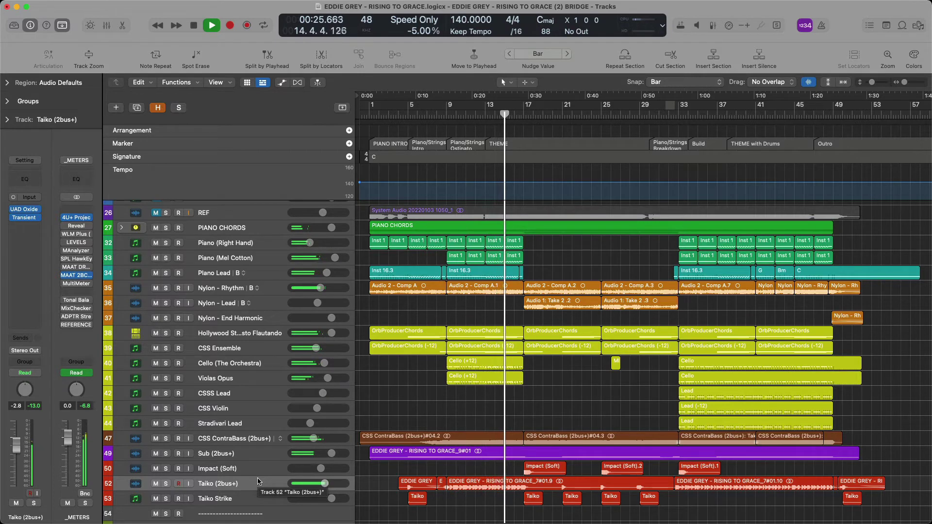
key(v)
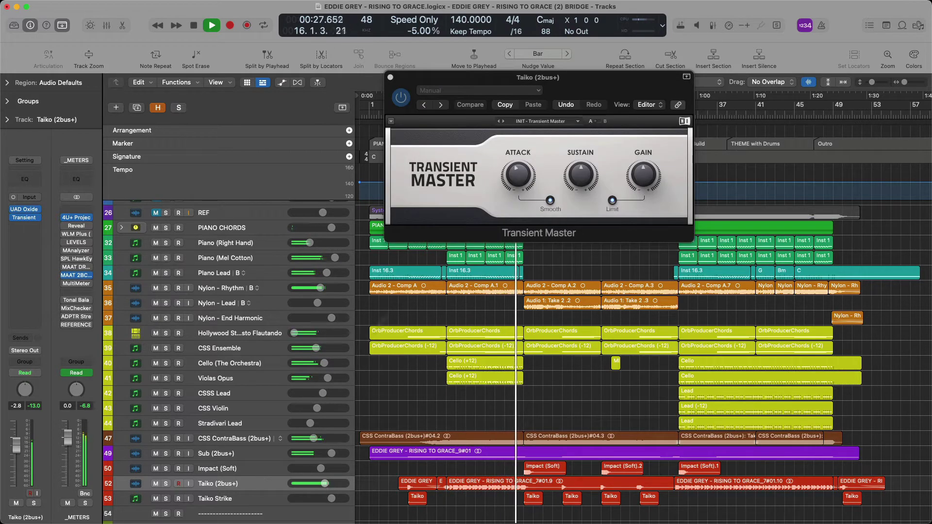
key(space)
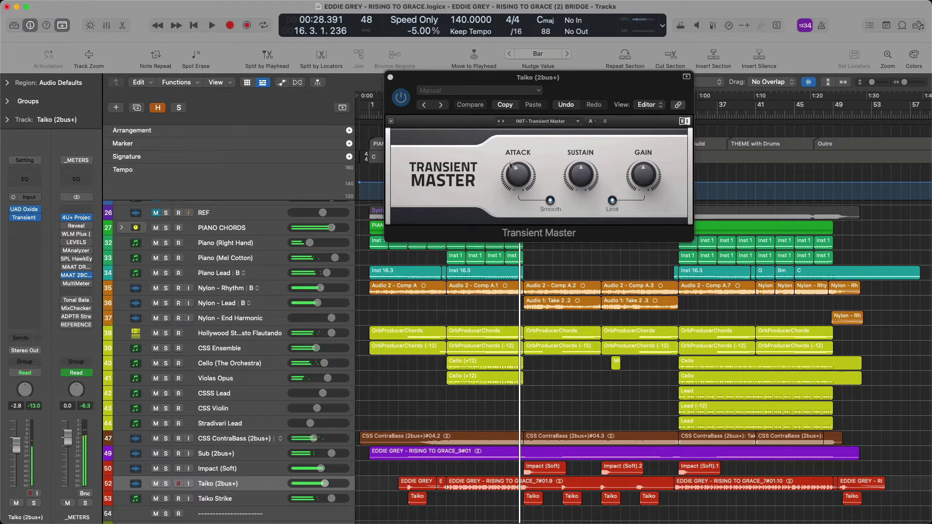
- Play the arrangement into bar 13 with the Taiko (2bus+) track's Transient Master bypassed, and stop playback
mouse_move(516, 176)
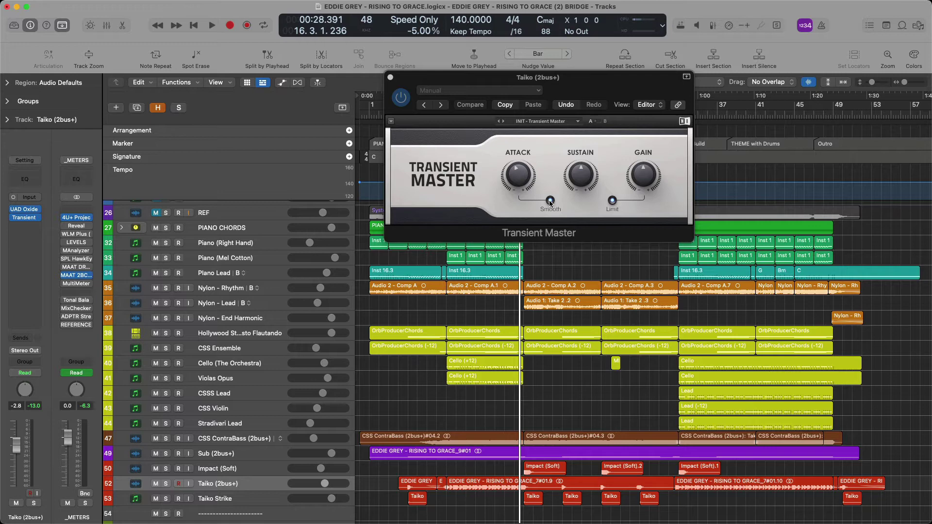
key(v)
key(v)
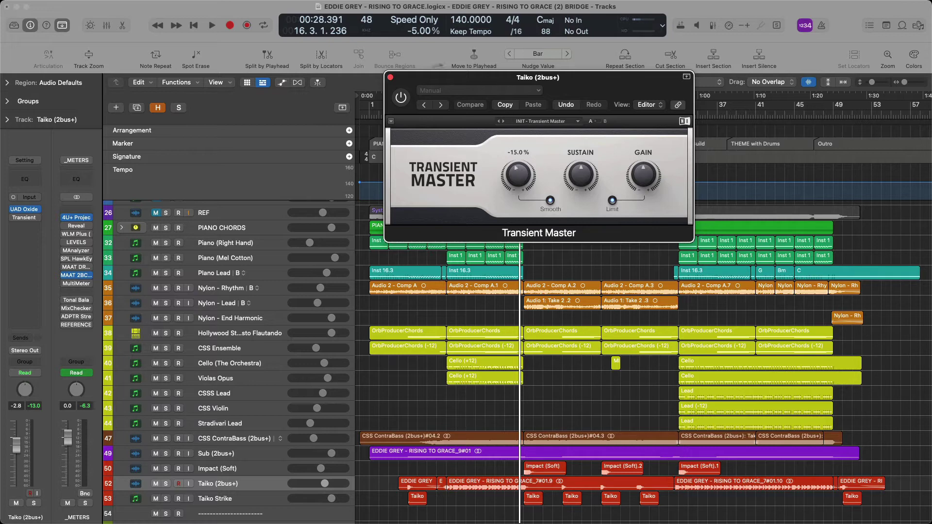
drag(414, 77, 429, 101)
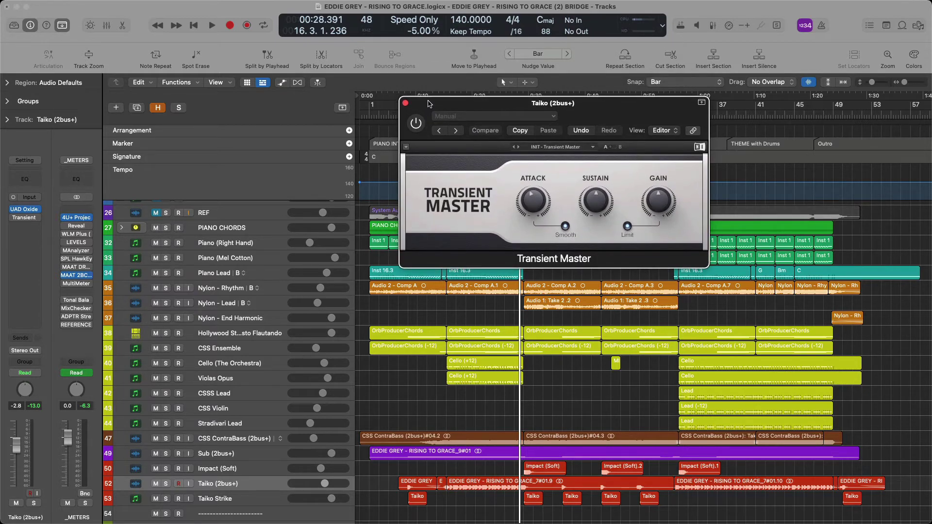
key(space)
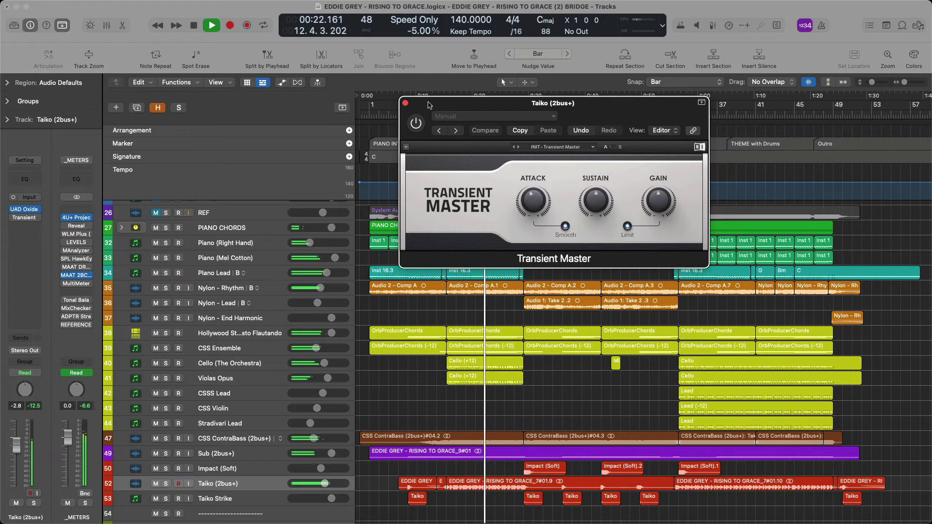
key(space)
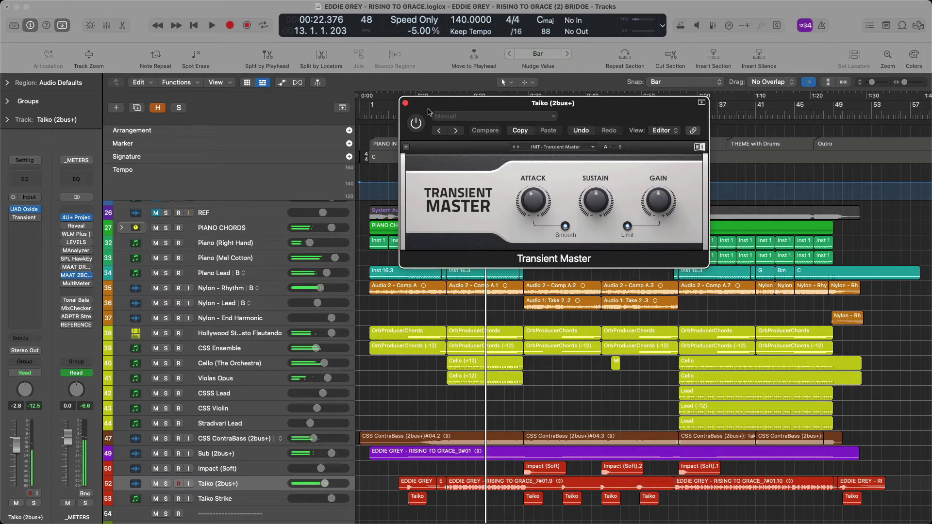
- Hide the plug-in window and select the string tracks from Hollywood Strings Flautando through Violas Opus
key(super+w)
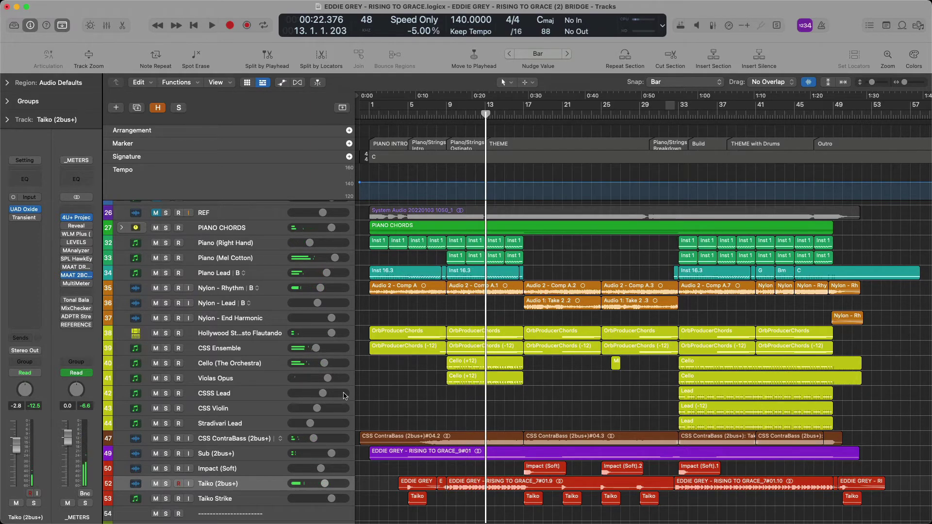
click(261, 334)
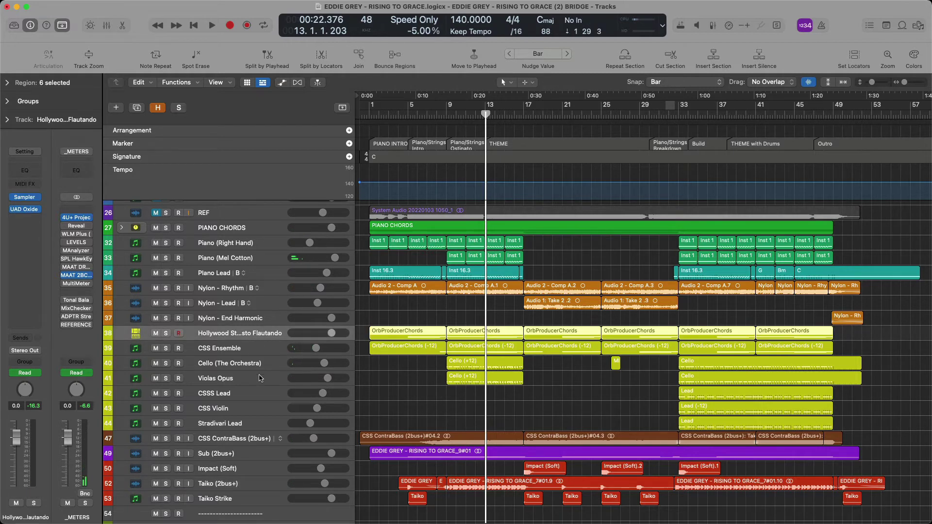
shift+click(261, 378)
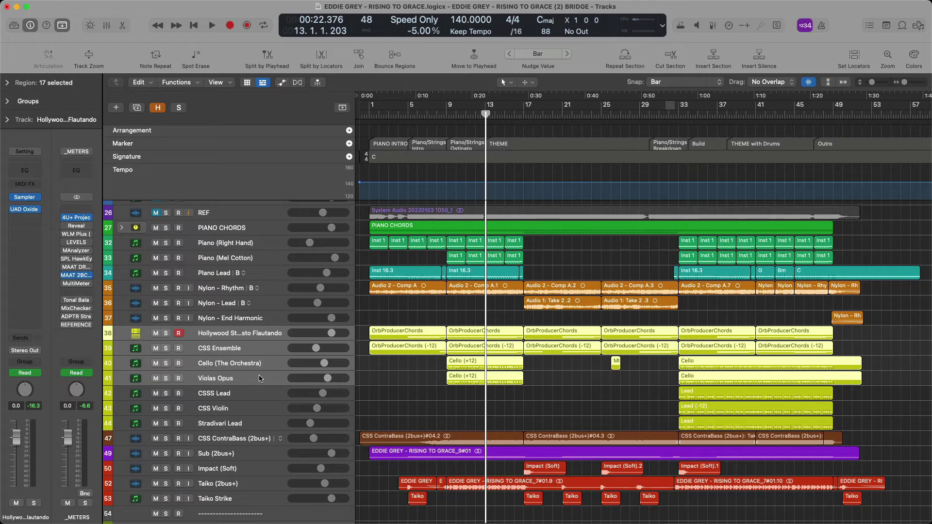
- Re-enable Transient Master on the Taiko track, play the arrangement into bar 16 for comparison, and close the plug-in window
key(v)
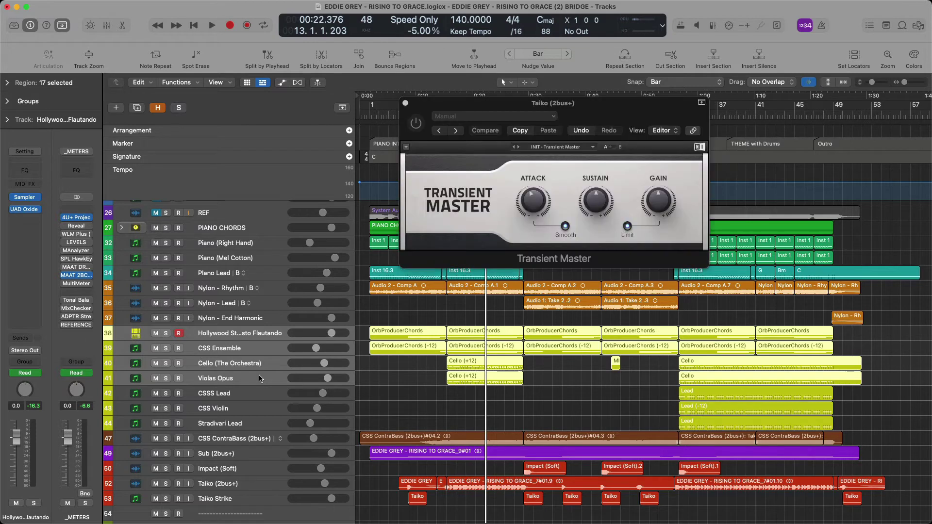
click(420, 124)
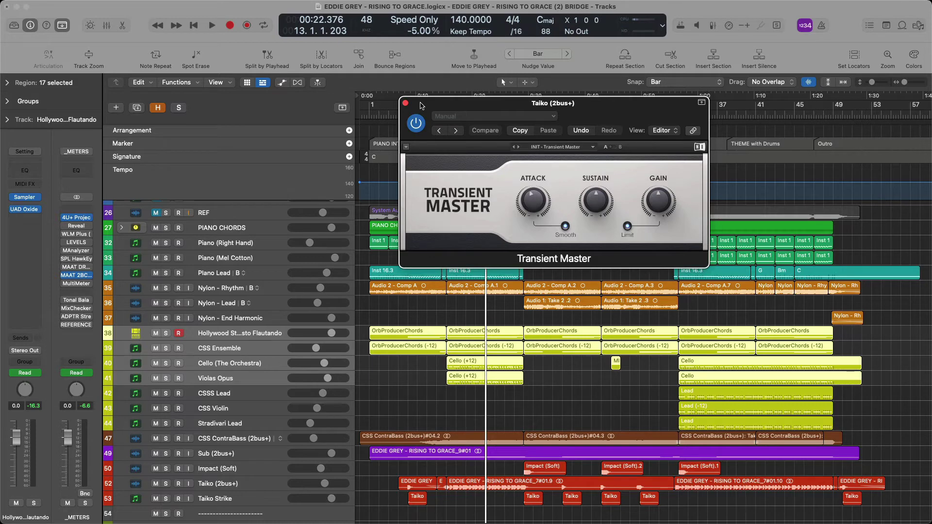
key(space)
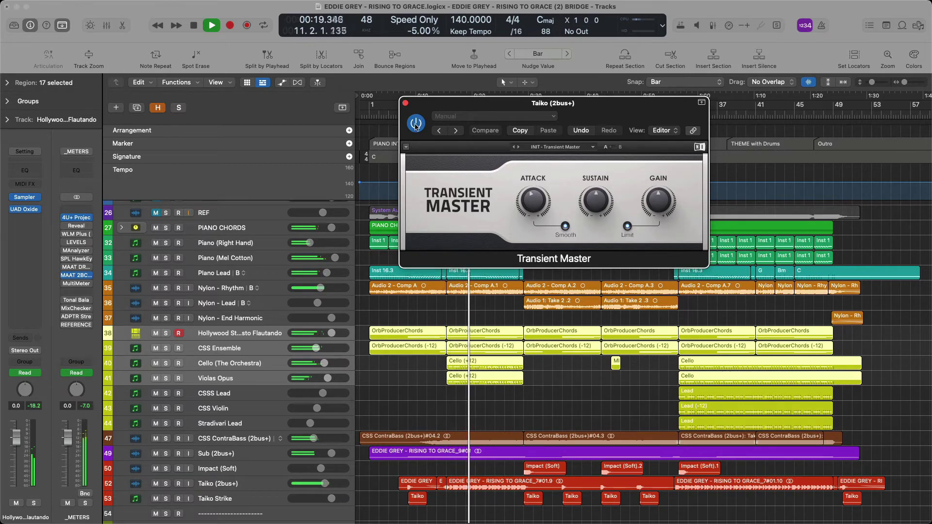
key(space)
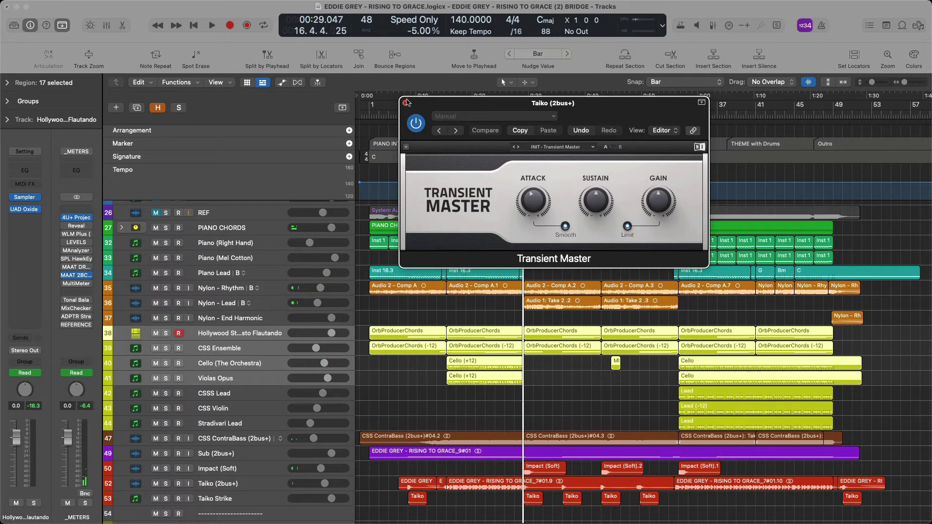
click(406, 103)
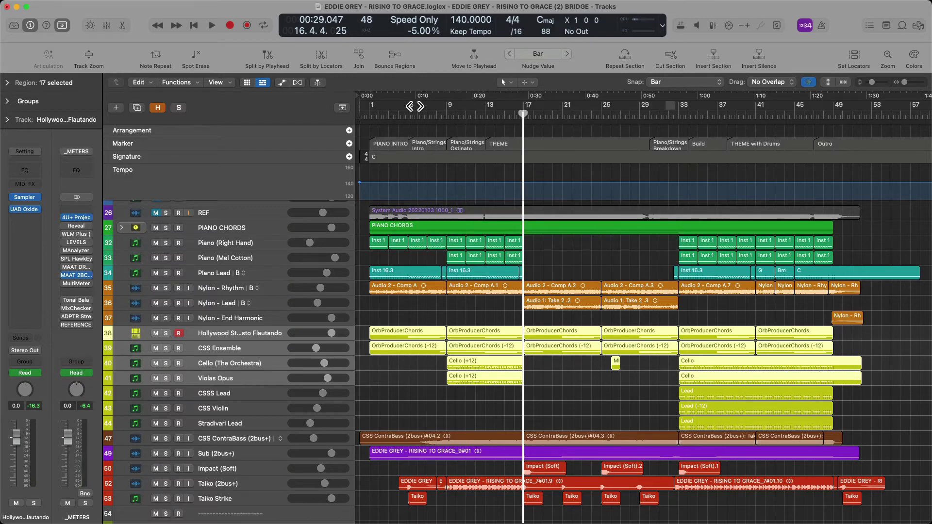
- Expand the Region inspector and compare the settings of the two long Taiko (2bus+) regions before and after bar 33
scroll(640, 359, down, 5)
click(440, 326)
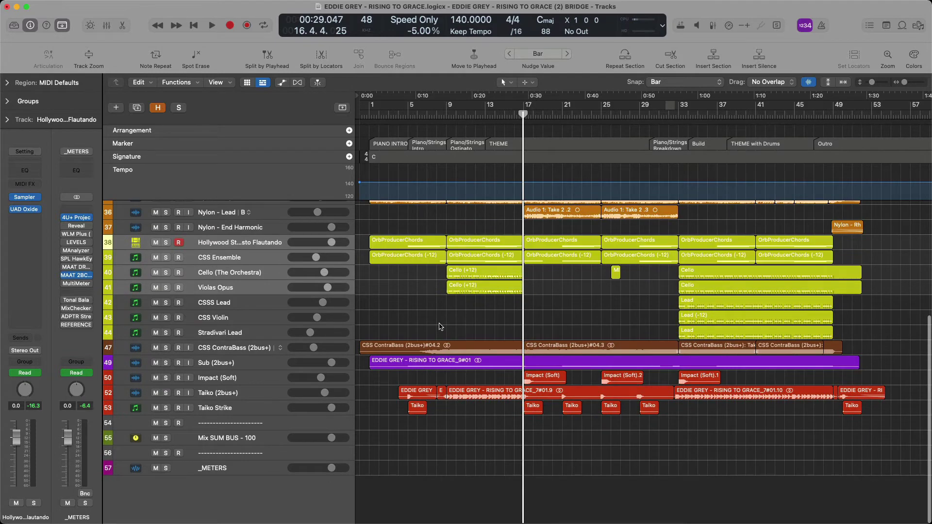
click(7, 82)
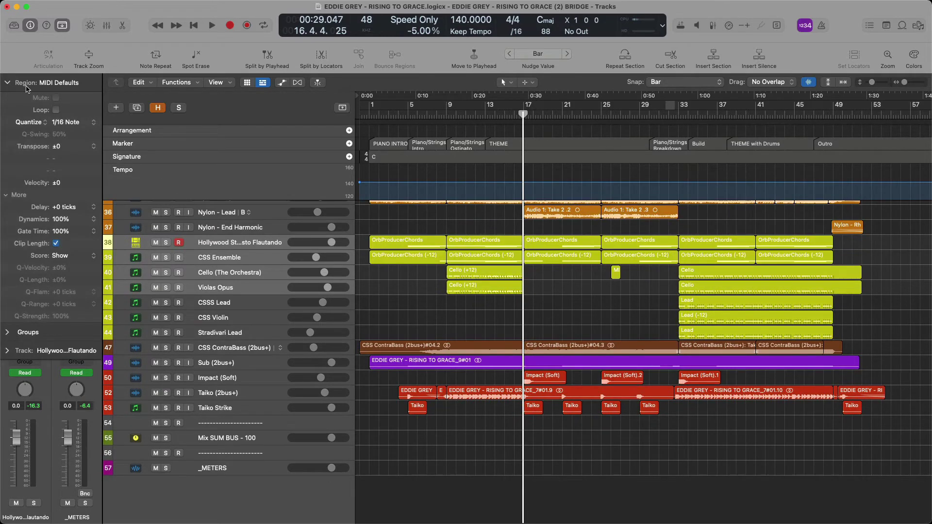
click(464, 399)
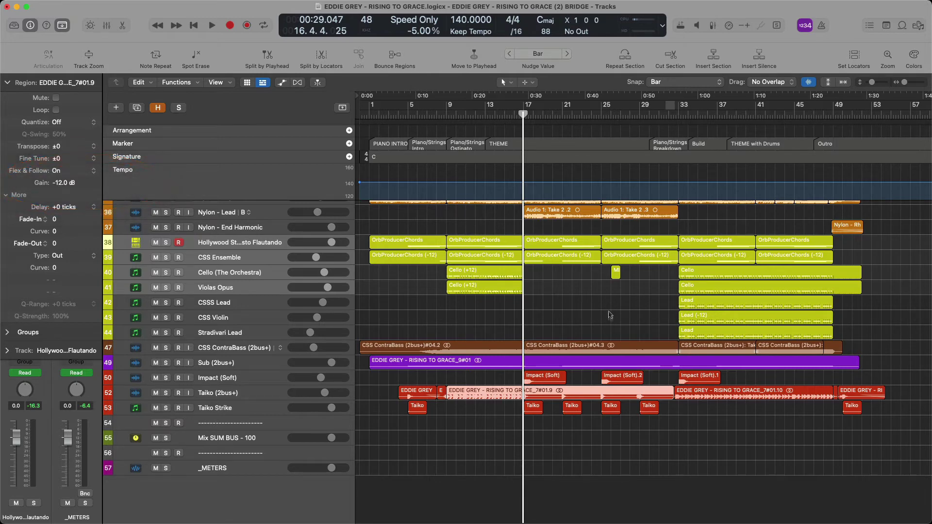
click(695, 398)
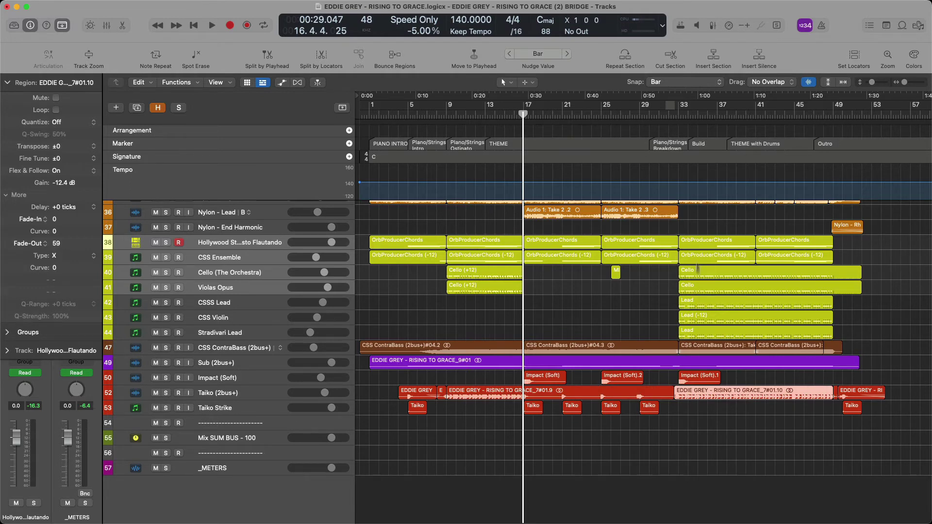
- Start playback from bar 29, just before the Piano/Strings Breakdown section, and clear the region selection
drag(668, 226, 910, 475)
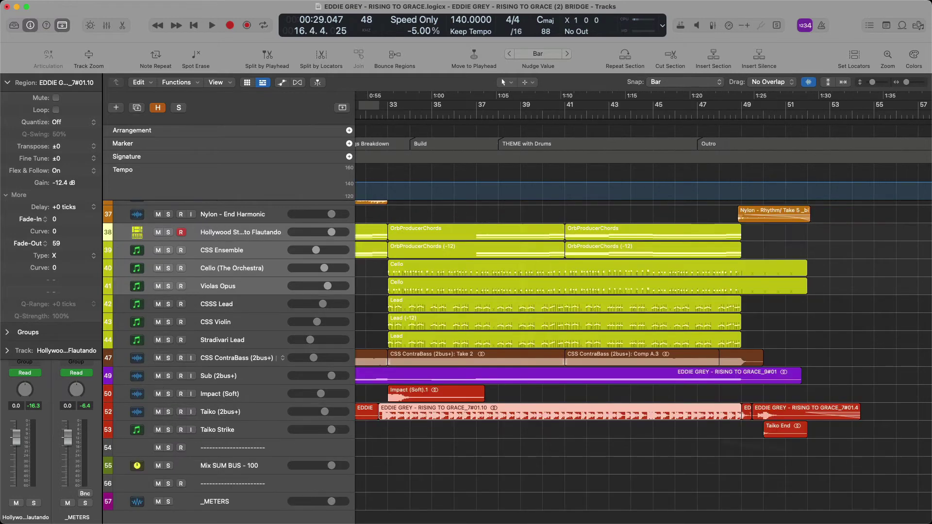
scroll(381, 308, left, 1)
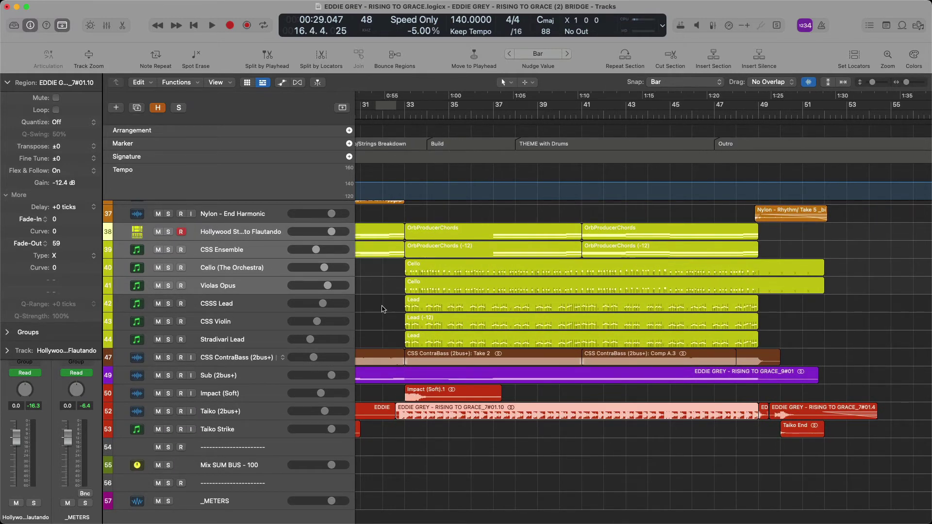
click(456, 416)
scroll(456, 417, left, 5)
click(433, 116)
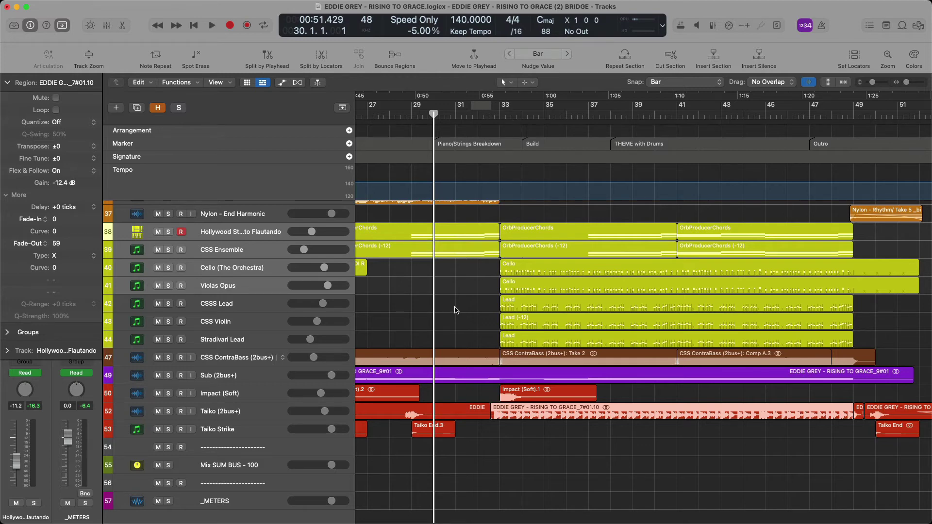
key(comma)
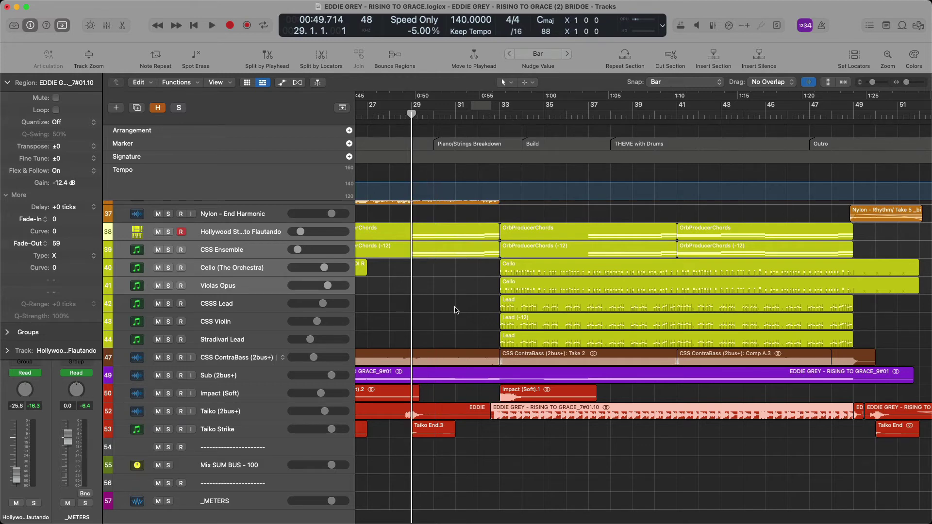
key(space)
click(602, 444)
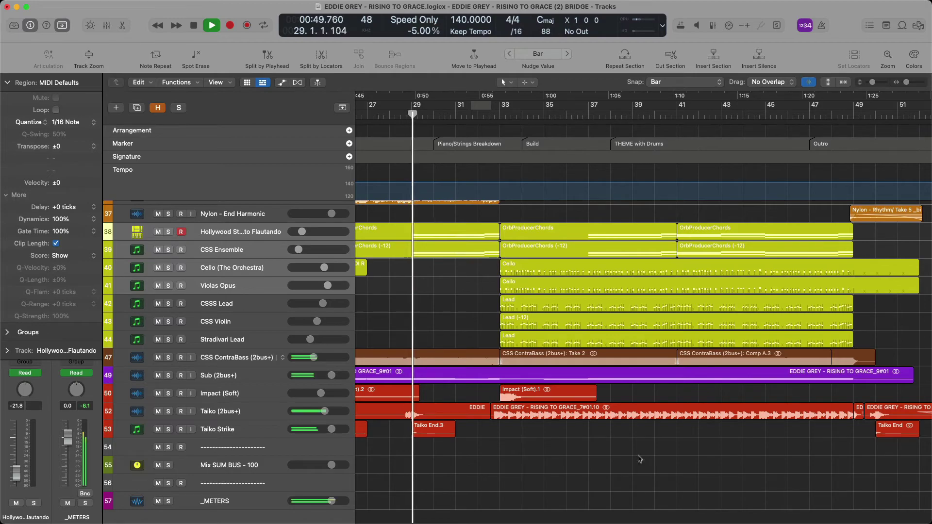
- Inspect the Piano (Right Hand), Piano (Mel Cotton) and Piano Lead regions after bar 33 during playback, and stop in bar 45
scroll(638, 461, up, 2)
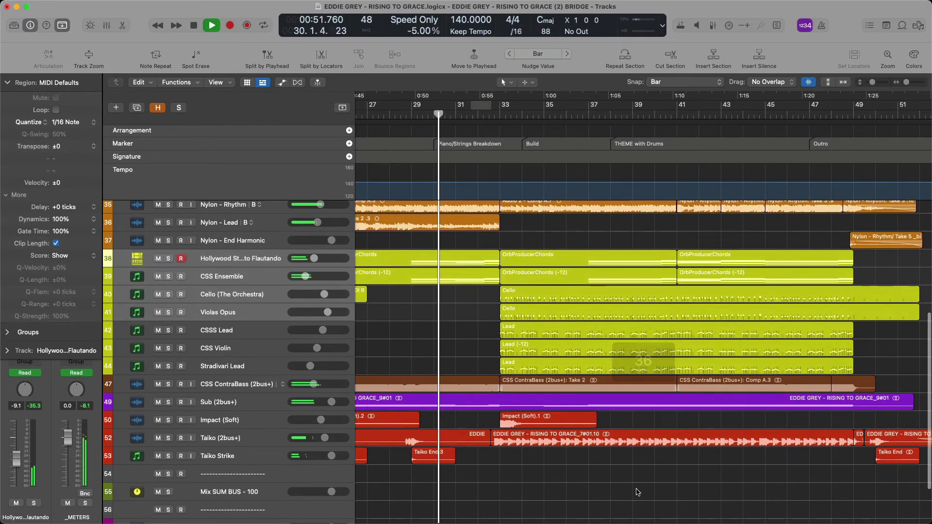
key(super+Left)
scroll(638, 493, up, 2)
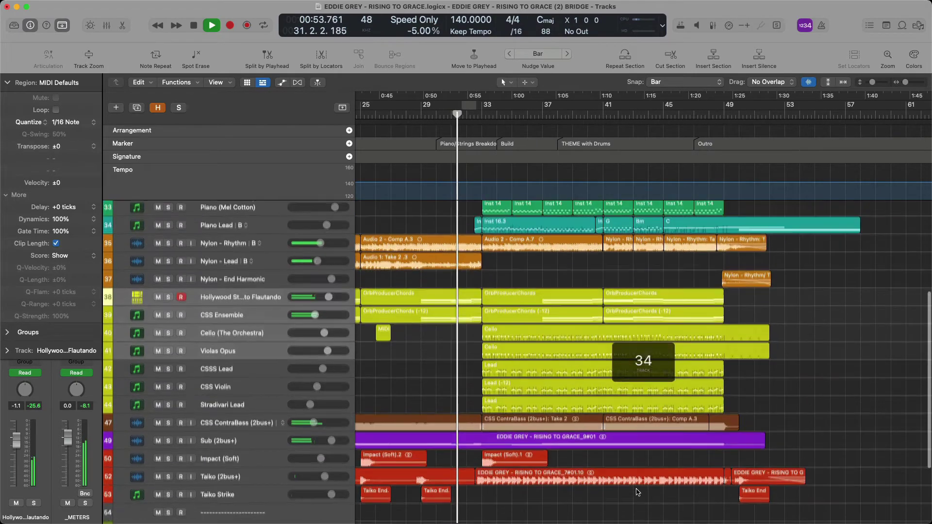
scroll(637, 492, up, 3)
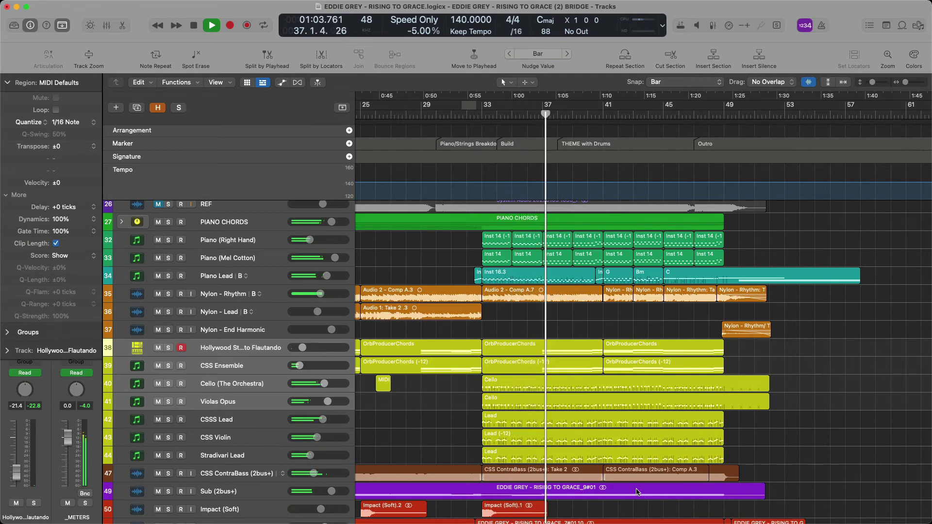
click(494, 241)
key(Right)
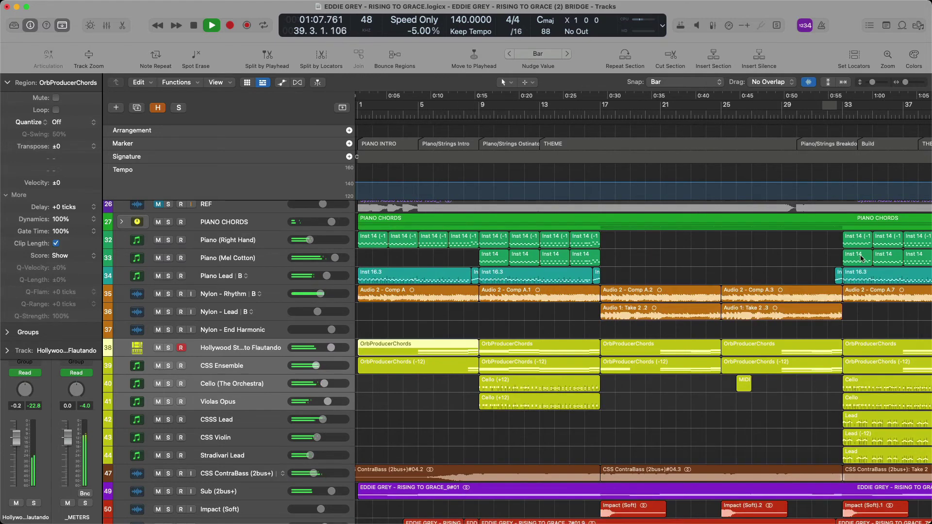
click(630, 239)
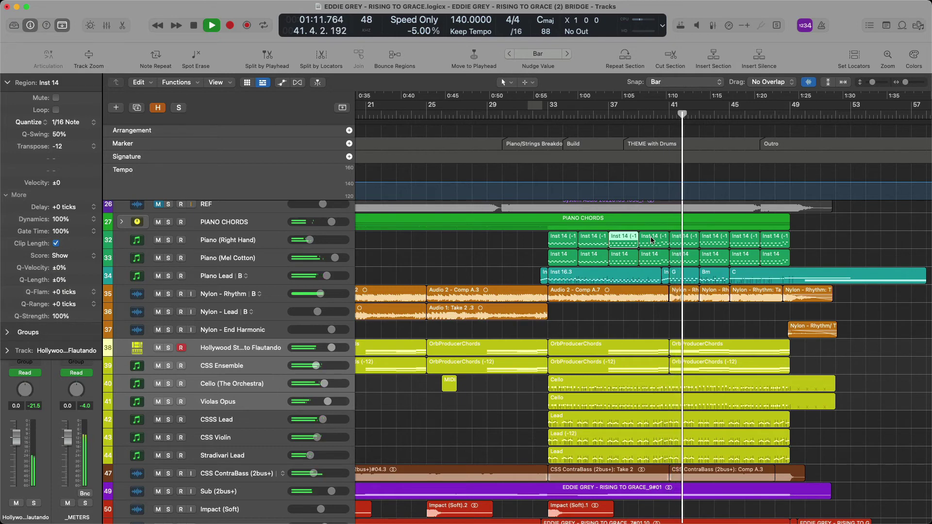
click(651, 258)
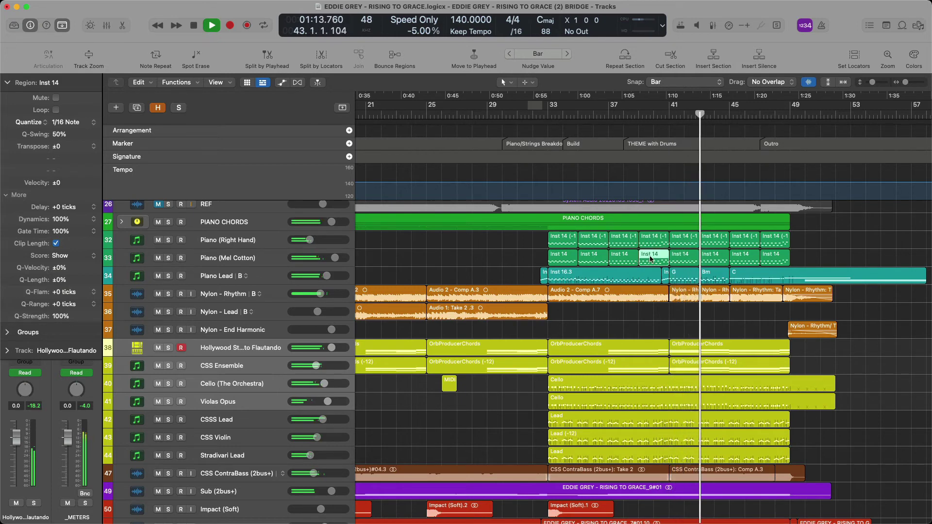
click(630, 280)
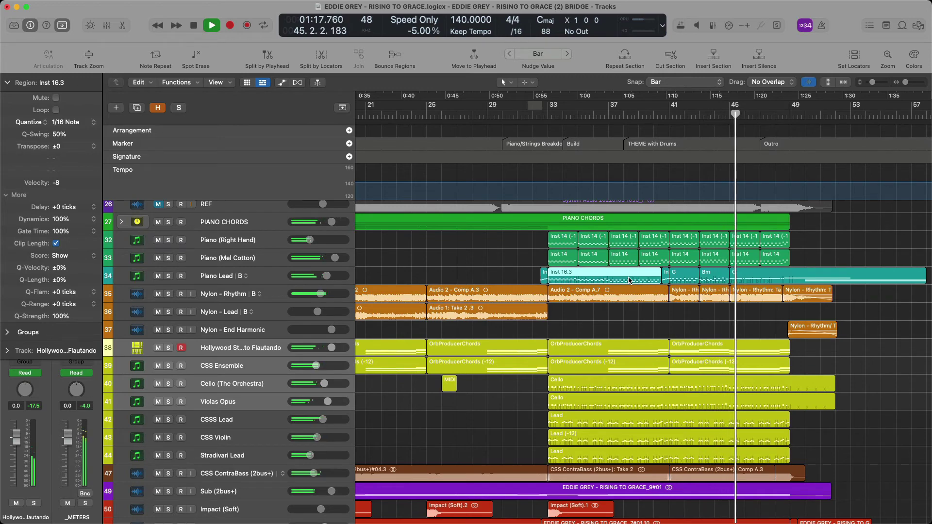
key(space)
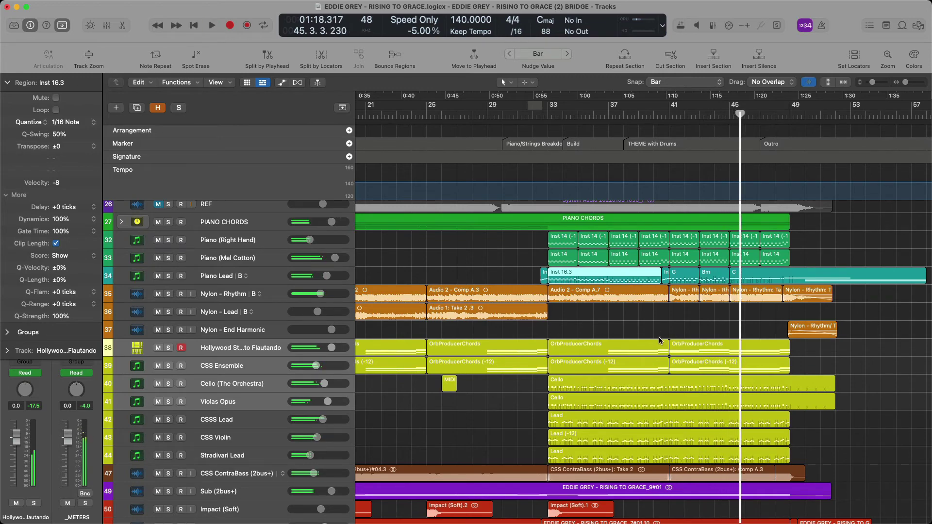
- Zoom in on the Piano Lead track after bar 33 and examine its G, Bm and C regions in turn
scroll(659, 337, right, 5)
scroll(647, 331, right, 1)
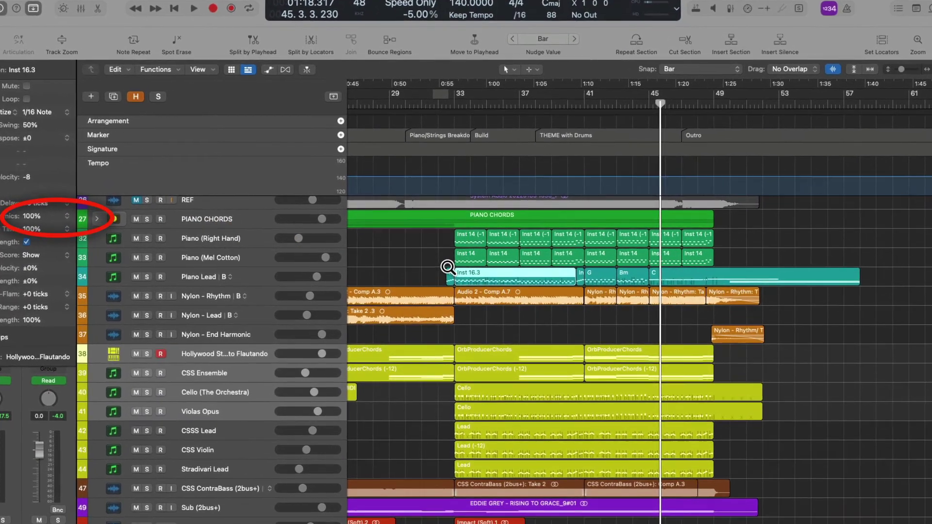
drag(448, 267, 870, 325)
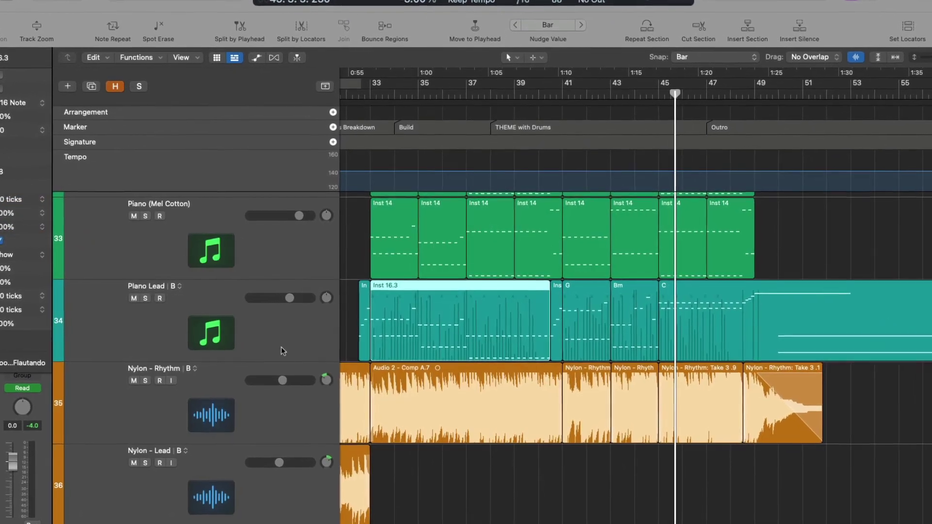
click(599, 314)
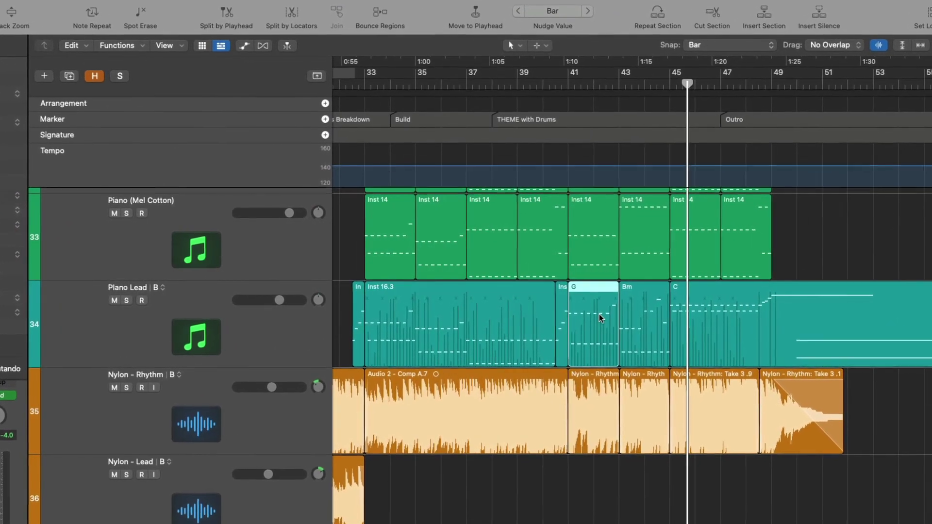
click(635, 317)
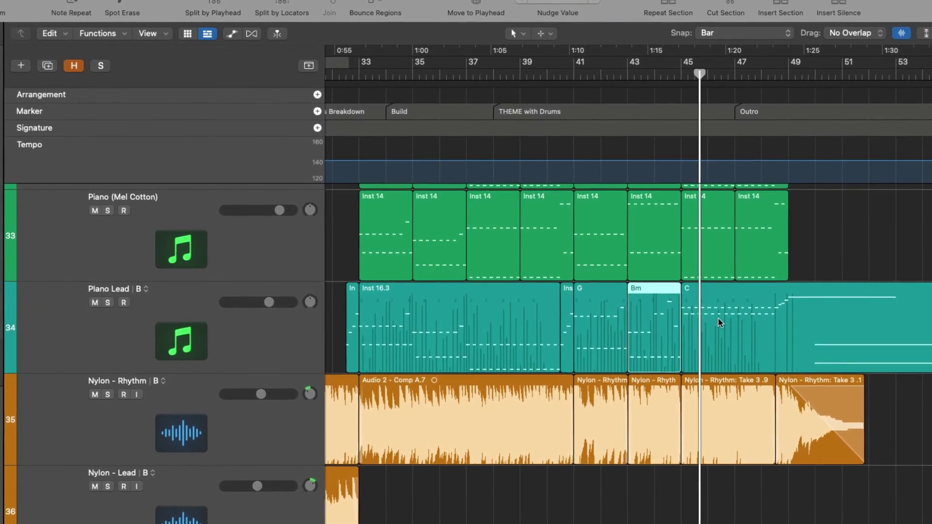
click(714, 322)
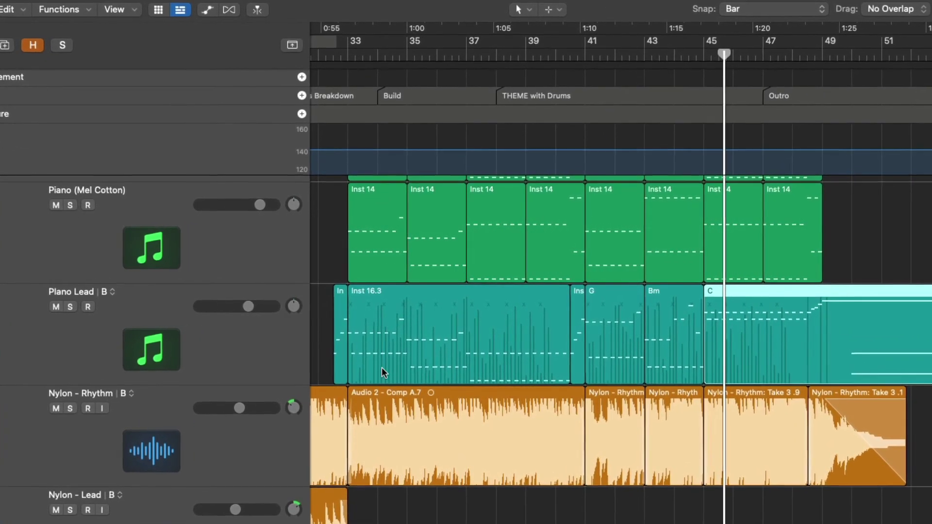
- Review the full instrument layering after bar 33, selecting the CSS ContraBass (2bus+) track and the Sub (2bus+) track in turn
shift+click(322, 262)
key(z)
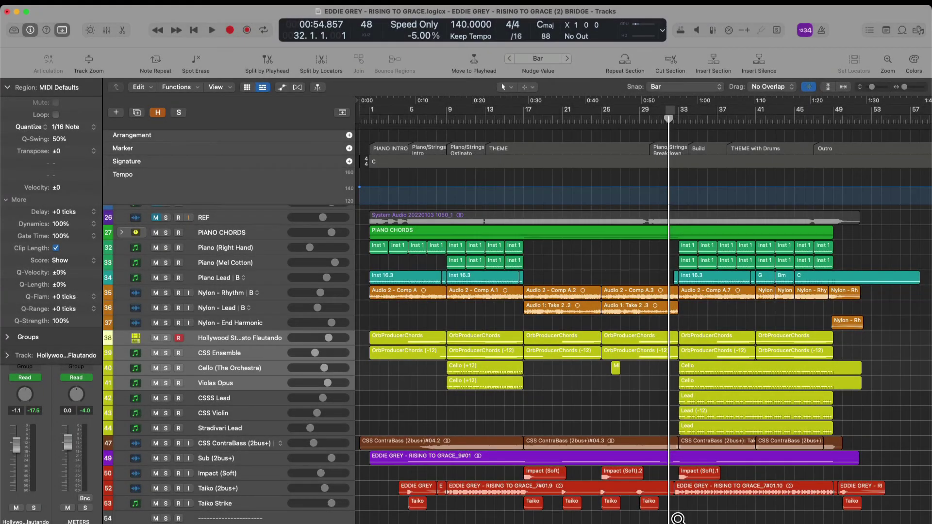
scroll(677, 516, up, 1)
drag(928, 204, 930, 200)
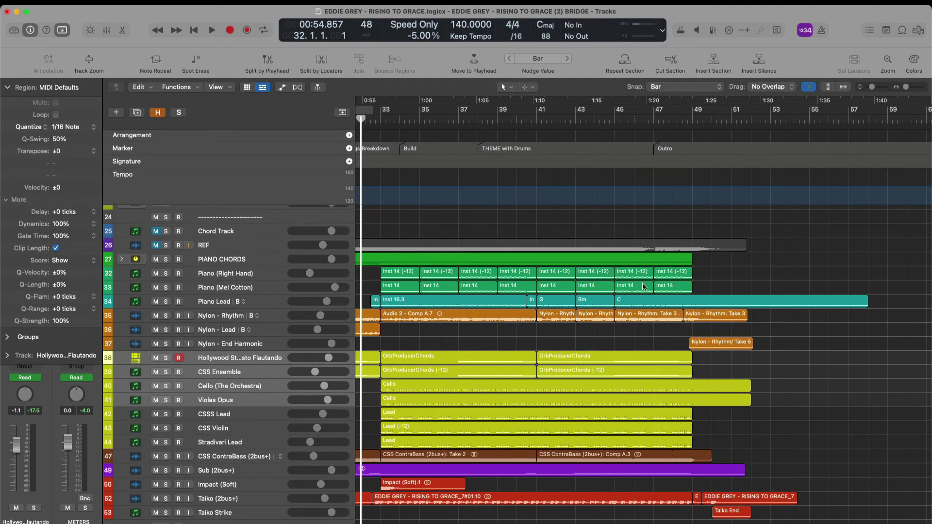
scroll(642, 287, up, 10)
scroll(653, 292, down, 10)
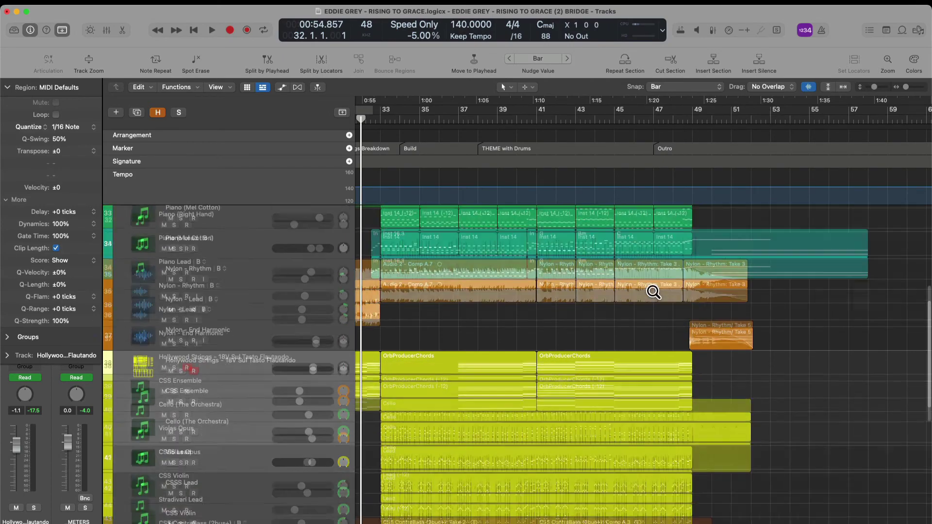
scroll(653, 292, down, 5)
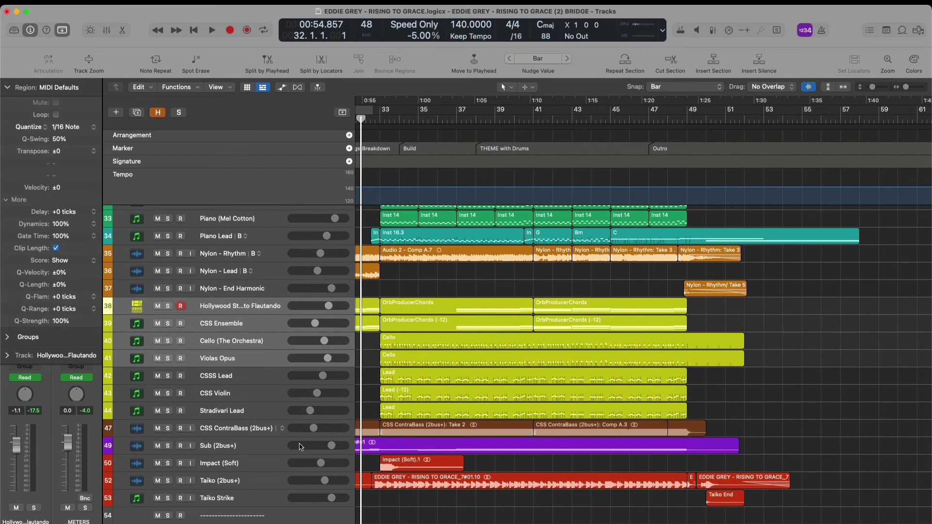
click(237, 429)
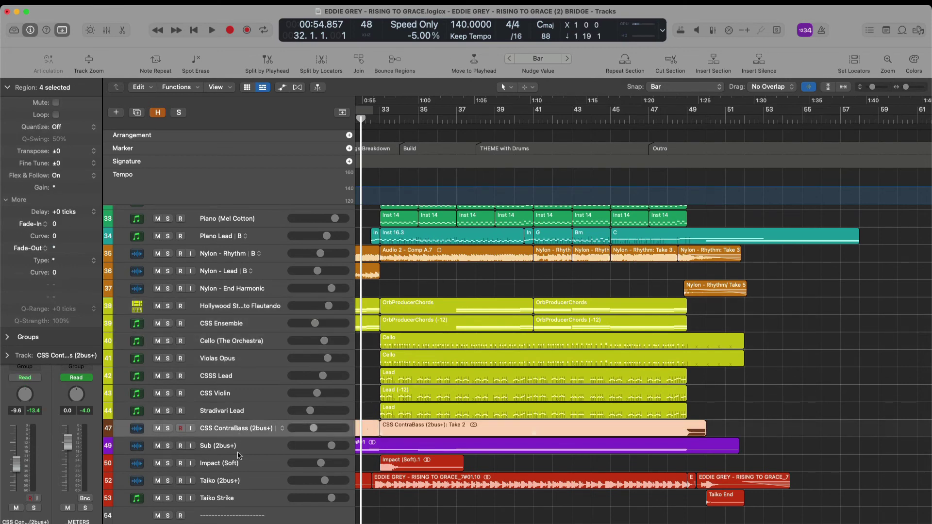
click(247, 447)
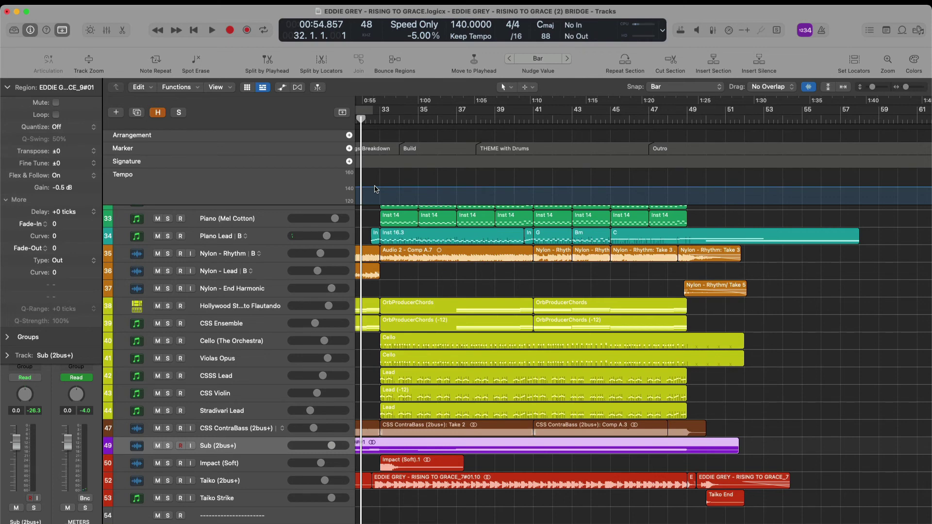
- Play the final section from bar 32 and show the Taiko (2bus+) track's Transient Master window with the Region inspector collapsed
key(space)
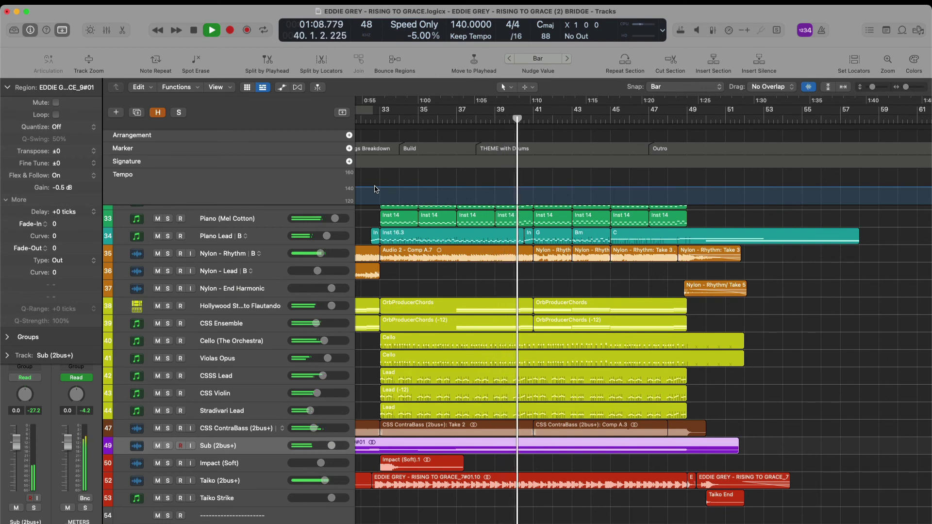
key(Down)
key(Down)
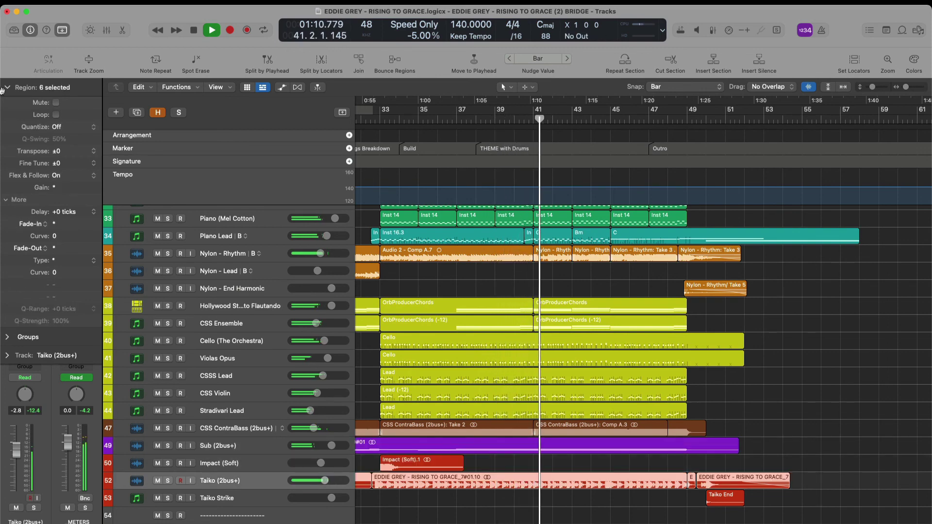
click(7, 88)
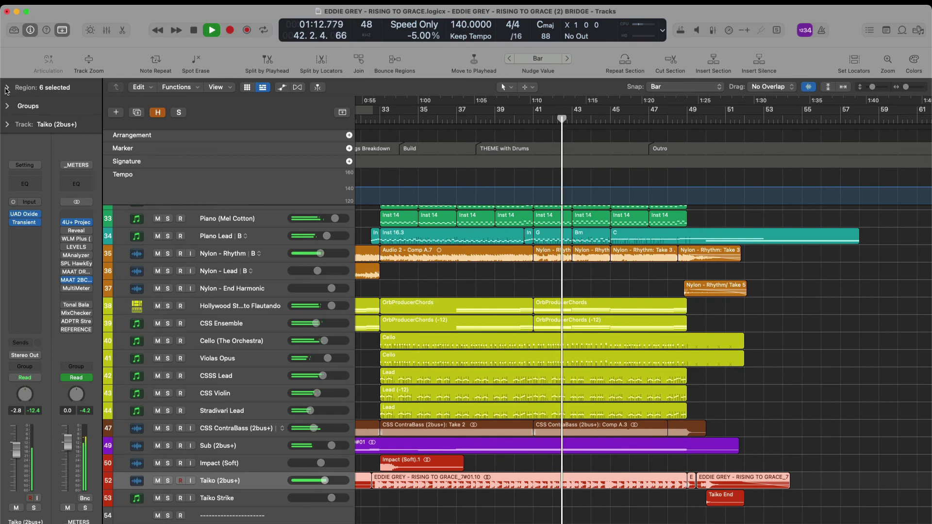
key(v)
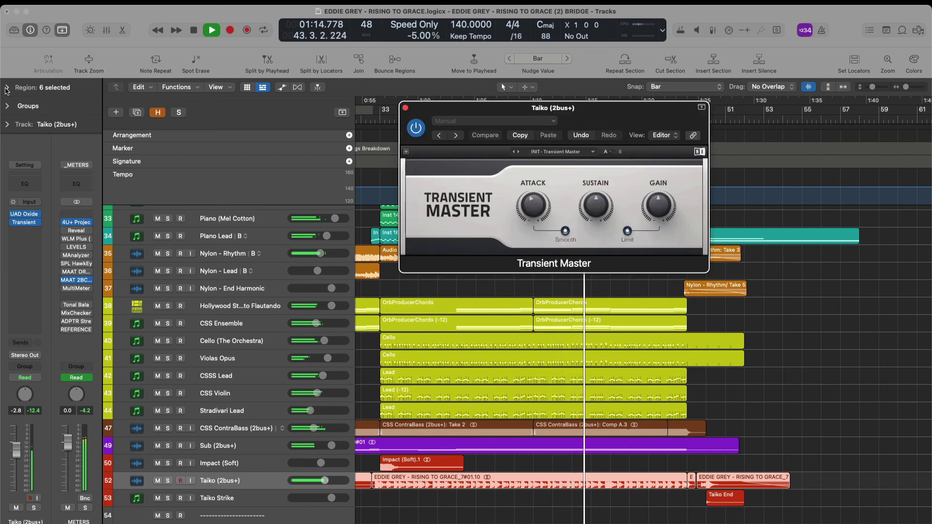